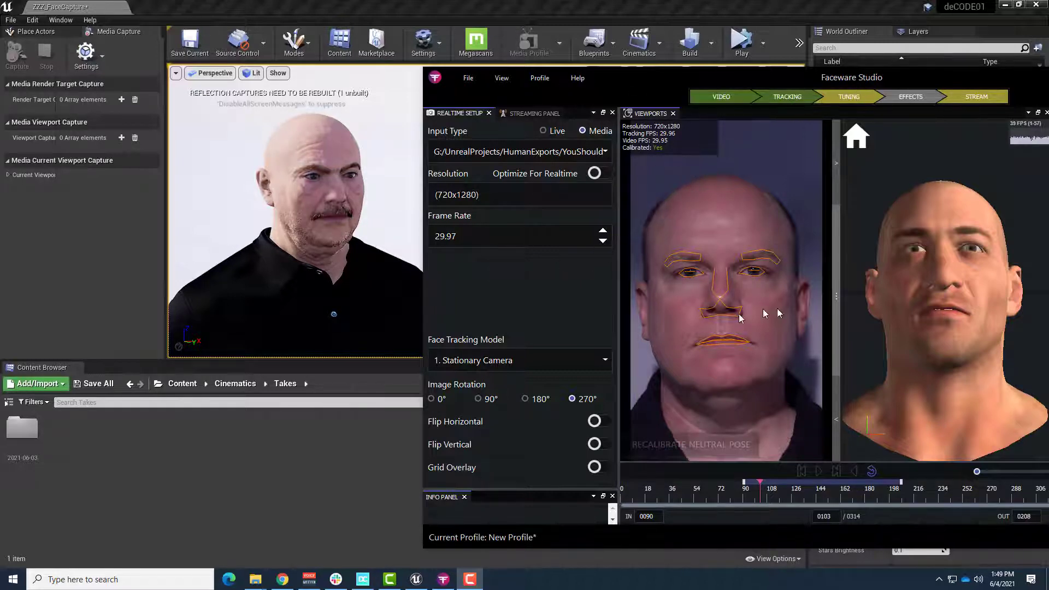
Play the face video in Faceware Studio and review the Streaming Panel settings
{"action": "left_click", "coordinate": [819, 471]}
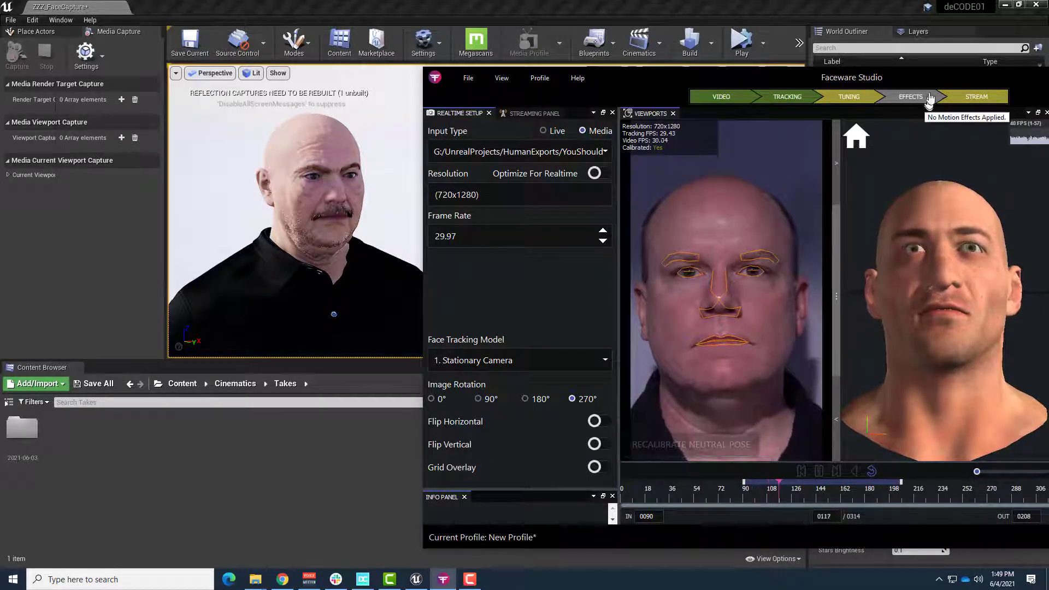
{"action": "left_click", "coordinate": [528, 113]}
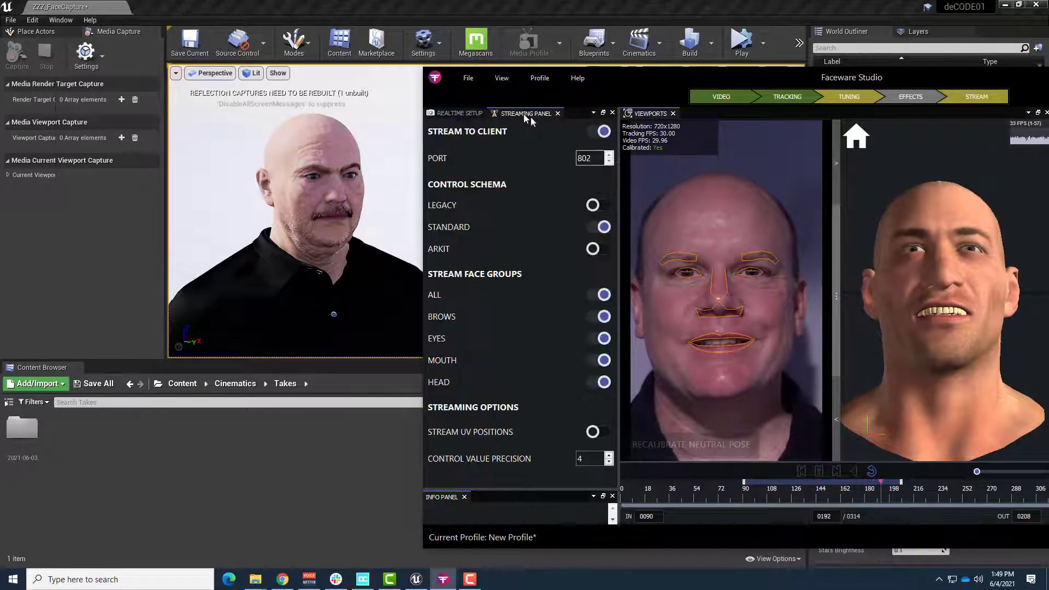
{"action": "left_click", "coordinate": [467, 113]}
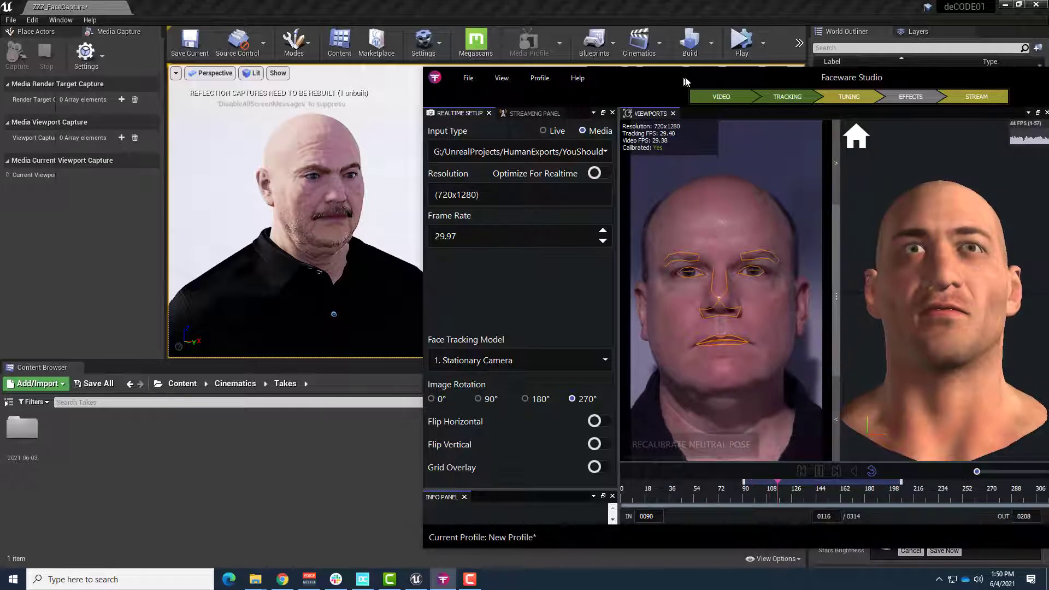
Bring Unreal forward and select BP_Boss01 in the ZZZ_FaceCapture level, viewing it closer
{"action": "left_click_drag", "start_coordinate": [691, 83], "coordinate": [1048, 83]}
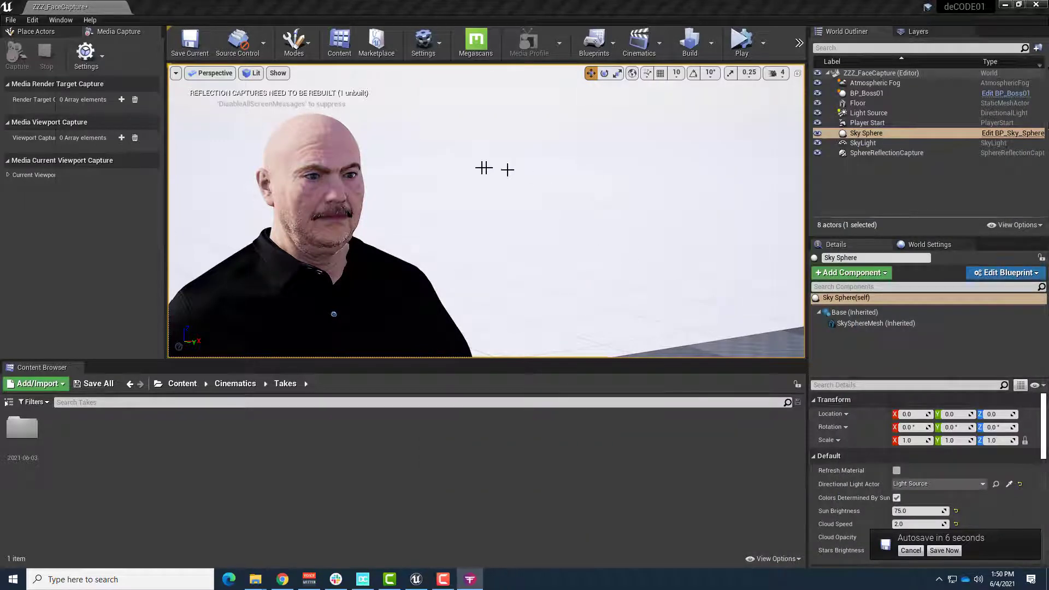
{"action": "left_click", "coordinate": [554, 236]}
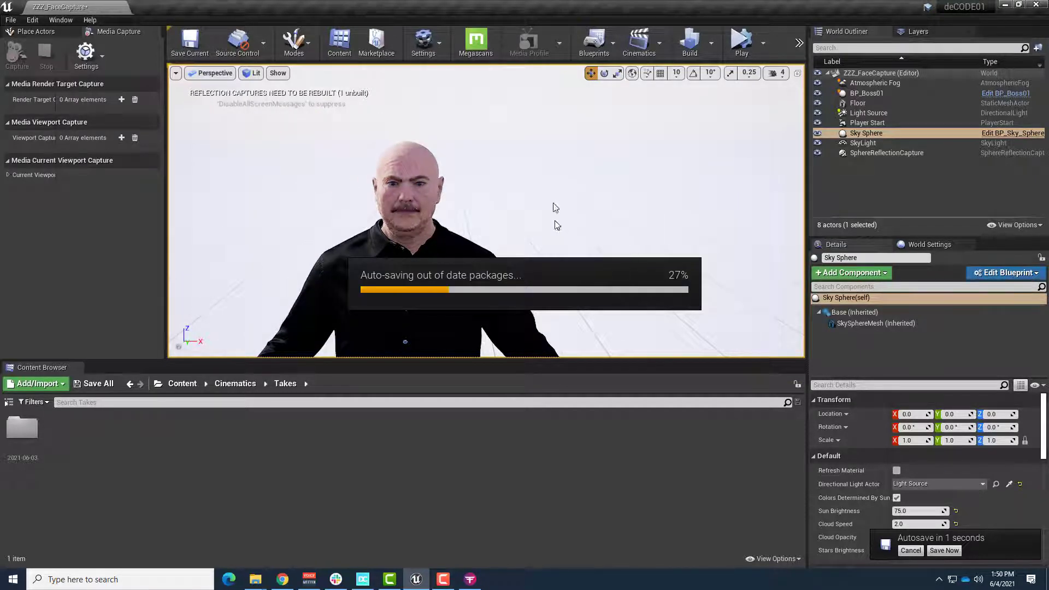
{"action": "left_click", "coordinate": [475, 268]}
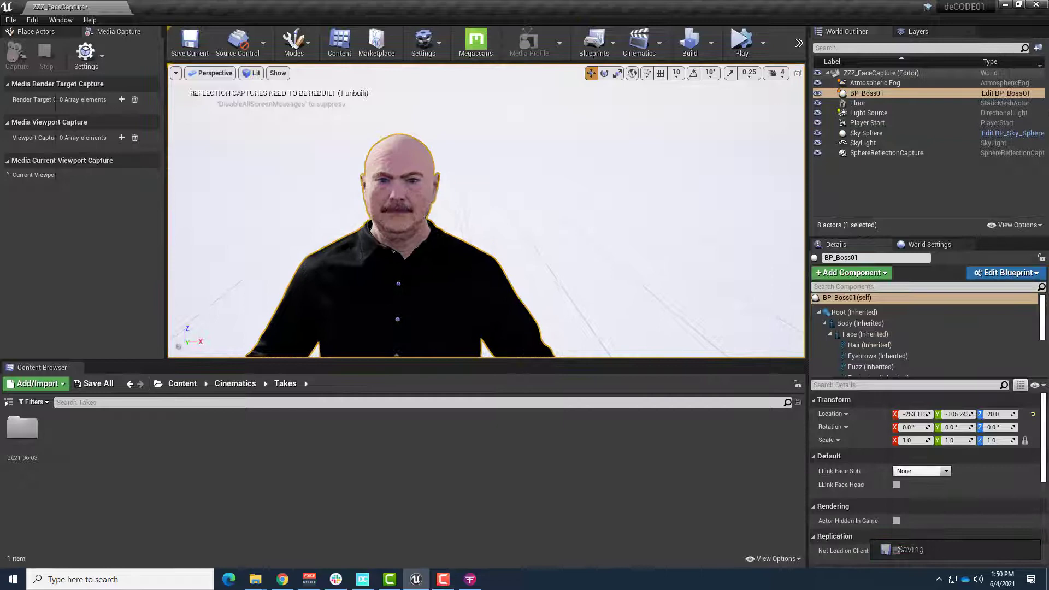
{"action": "right_click_drag", "start_coordinate": [429, 276], "coordinate": [428, 276]}
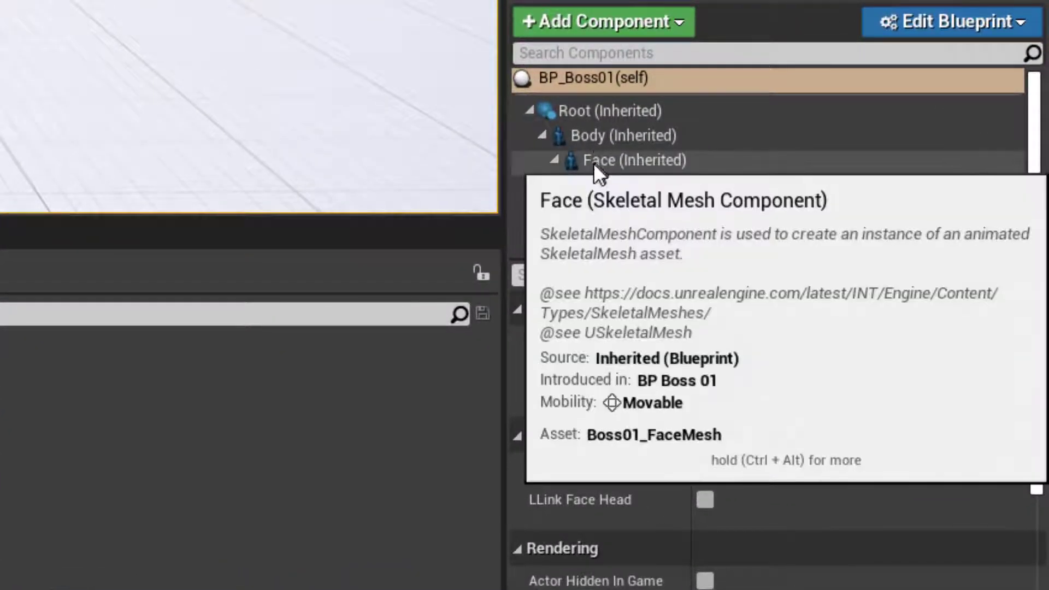
Set the Face (Inherited) component's Anim Class to ABP_FW_Metahuman_Face, searching 'fw'
{"action": "left_click", "coordinate": [596, 164]}
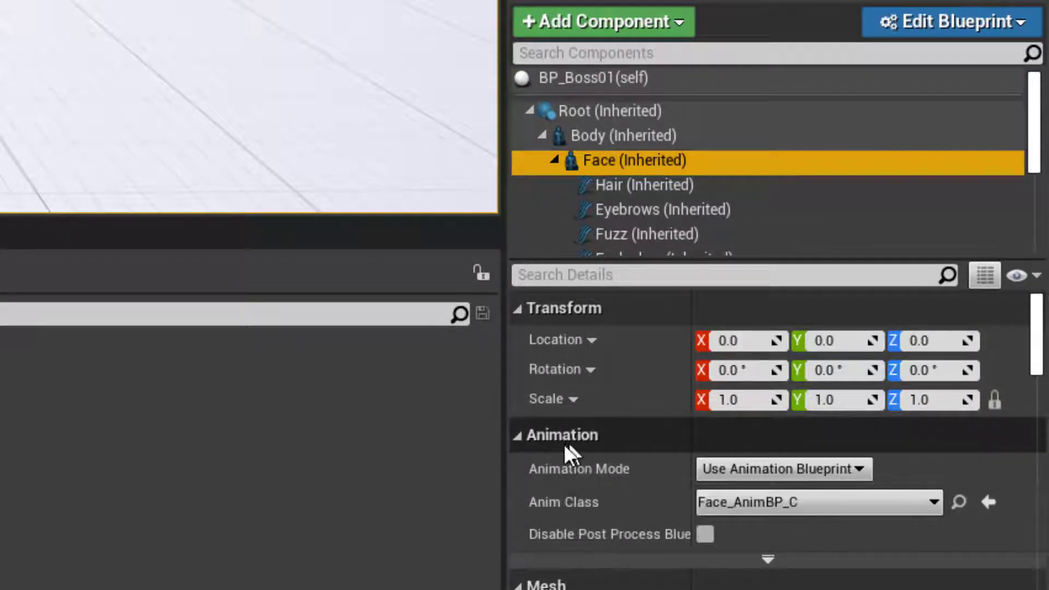
{"action": "left_click", "coordinate": [762, 508]}
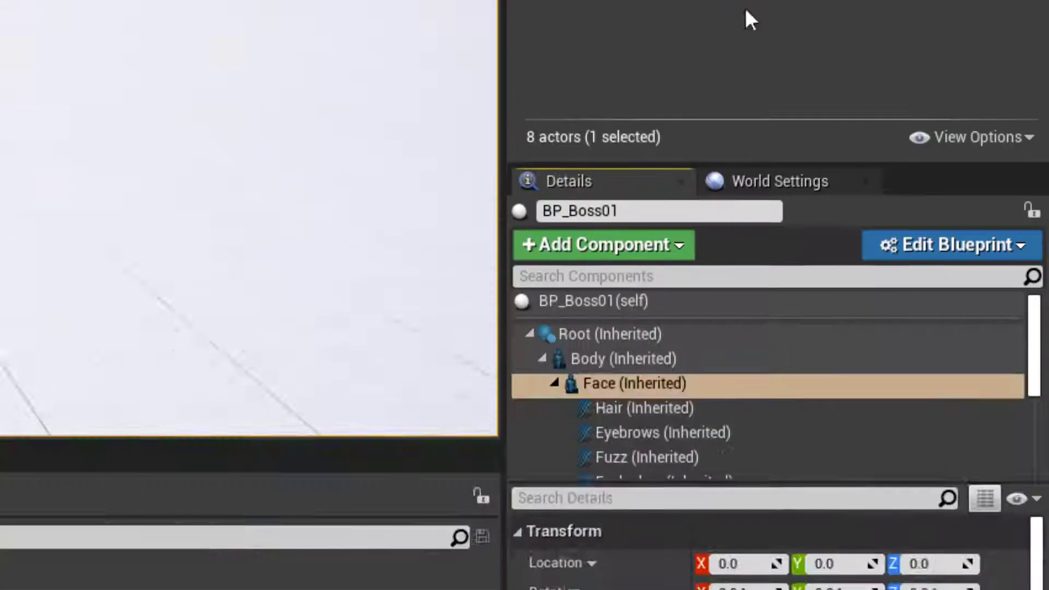
{"action": "type", "text": "fw"}
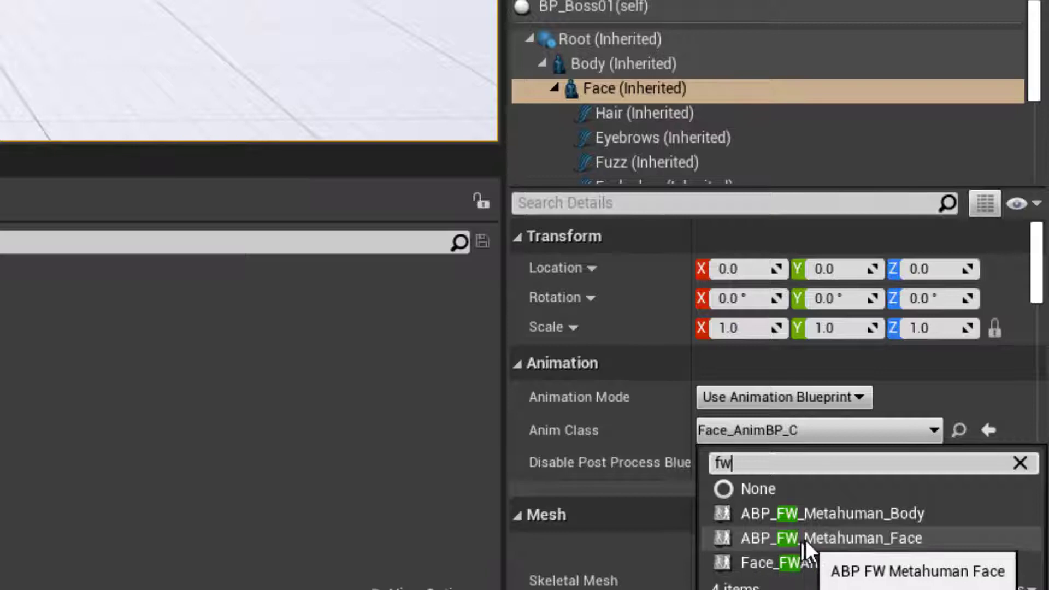
{"action": "left_click", "coordinate": [902, 539]}
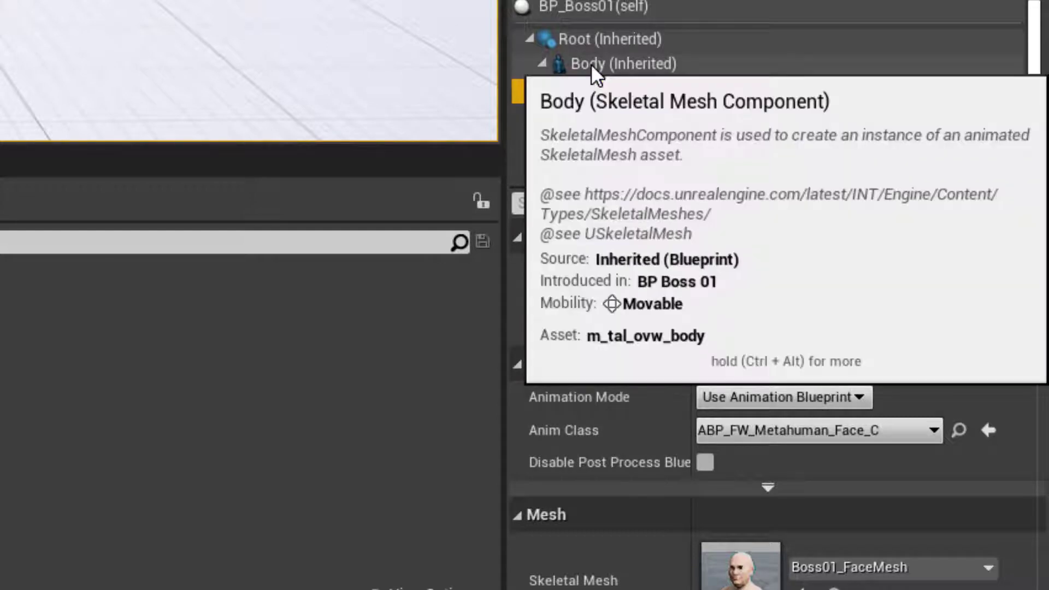
Set Body's Animation Mode to Use Animation Blueprint with Anim Class ABP_FW_Metahuman_Body
{"action": "left_click", "coordinate": [590, 64]}
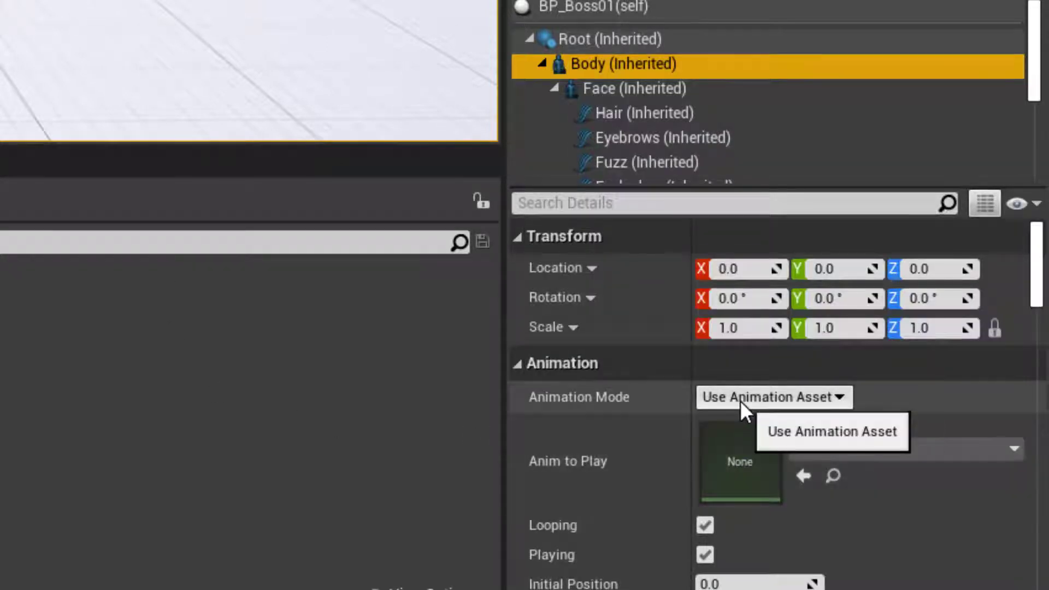
{"action": "left_click", "coordinate": [740, 401]}
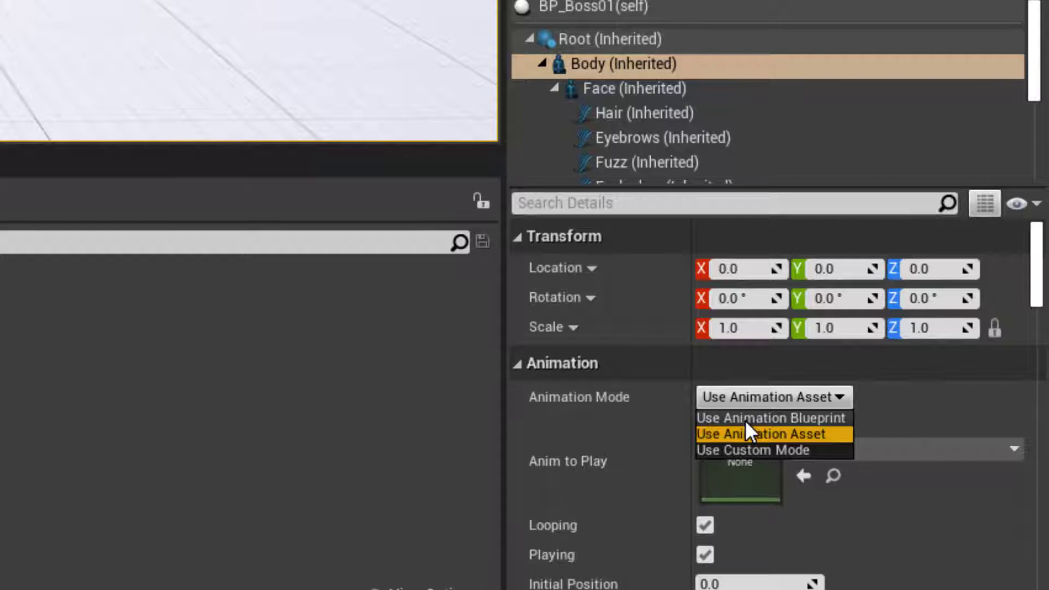
{"action": "left_click", "coordinate": [745, 418]}
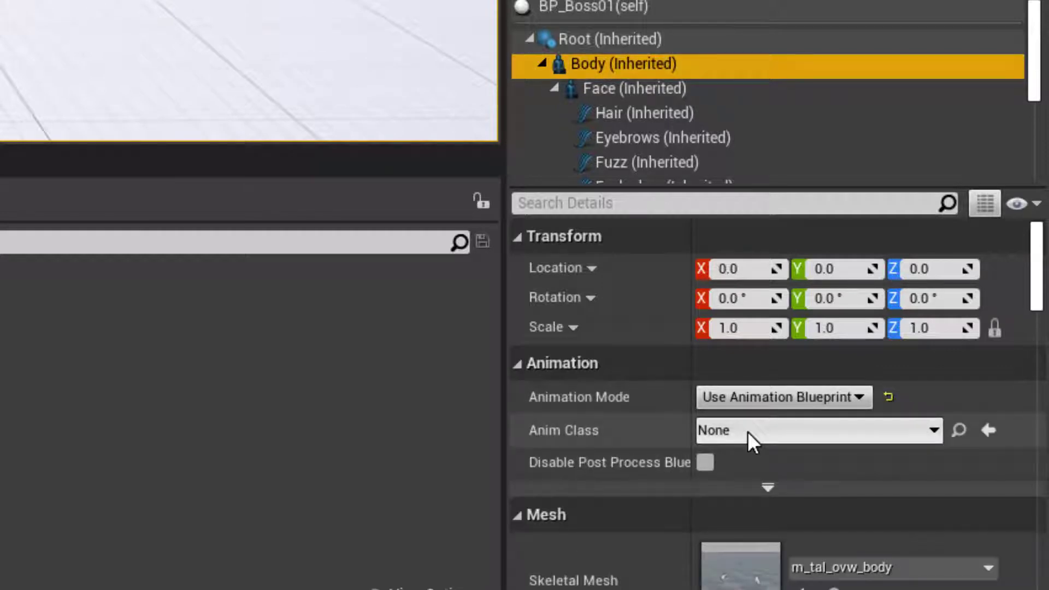
{"action": "left_click", "coordinate": [747, 430]}
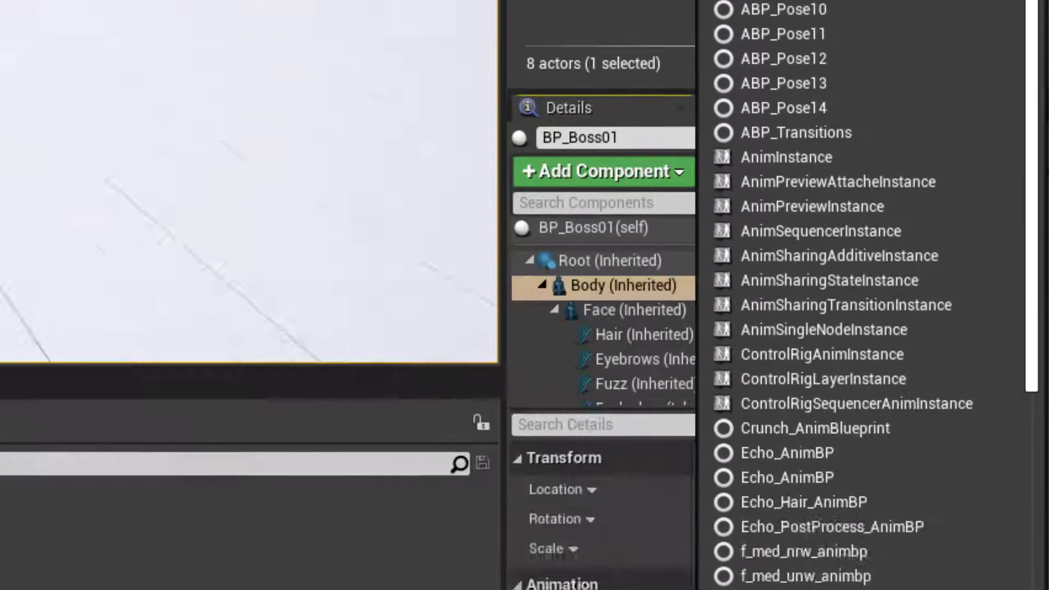
{"action": "type", "text": "fw"}
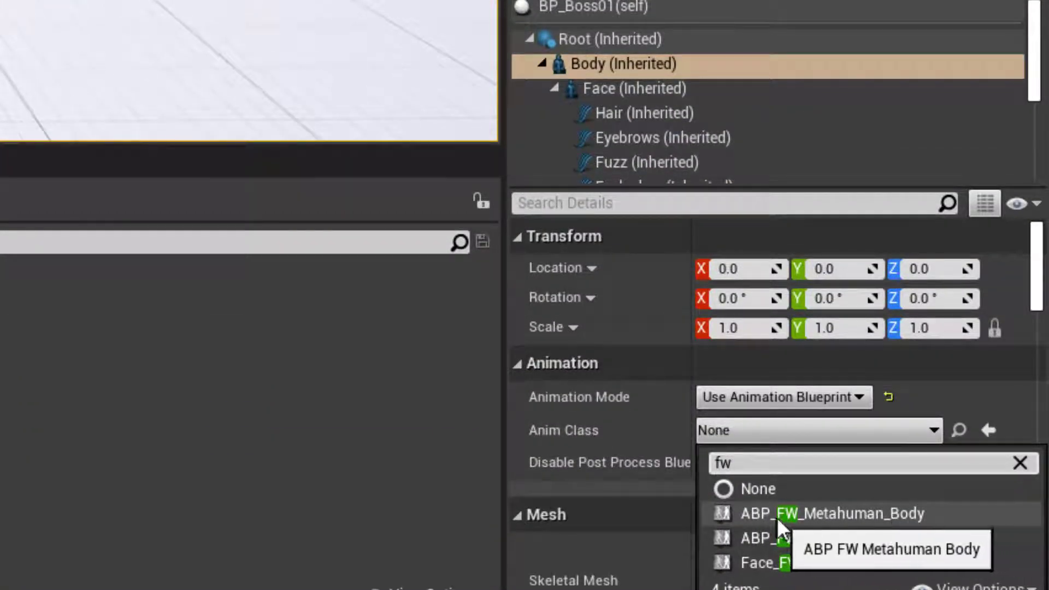
{"action": "left_click", "coordinate": [836, 512]}
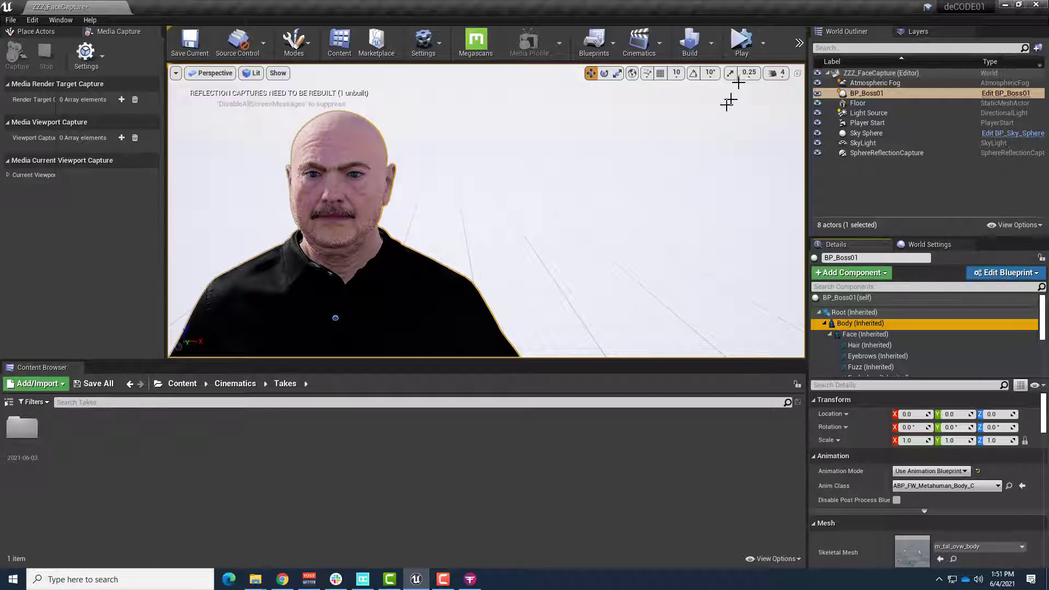
Start Play In Editor so the Boss01 face animates, and go to the top Content folder
{"action": "left_click", "coordinate": [741, 41]}
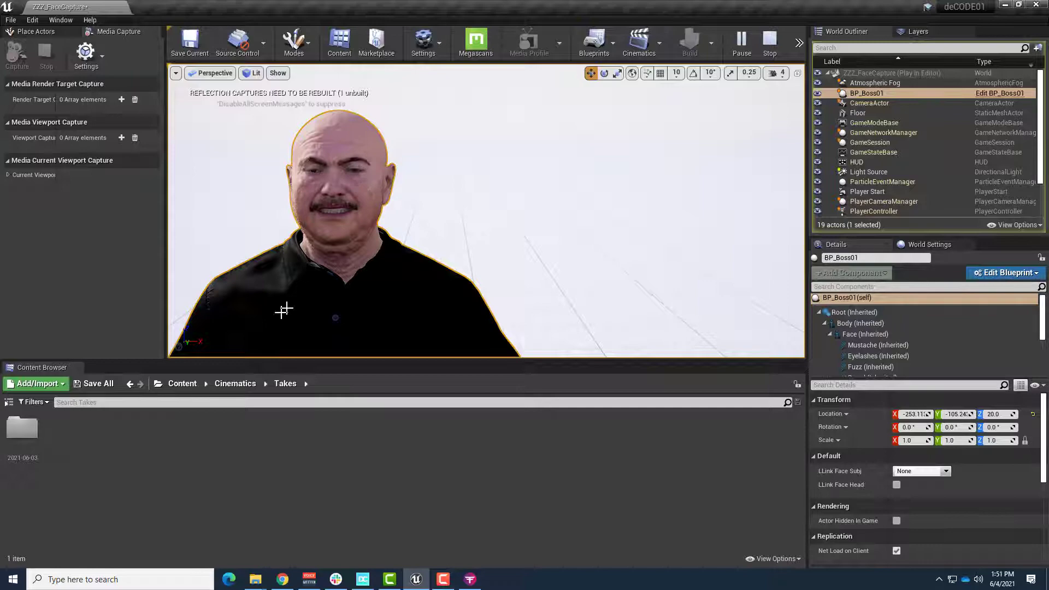
{"action": "left_click", "coordinate": [187, 384]}
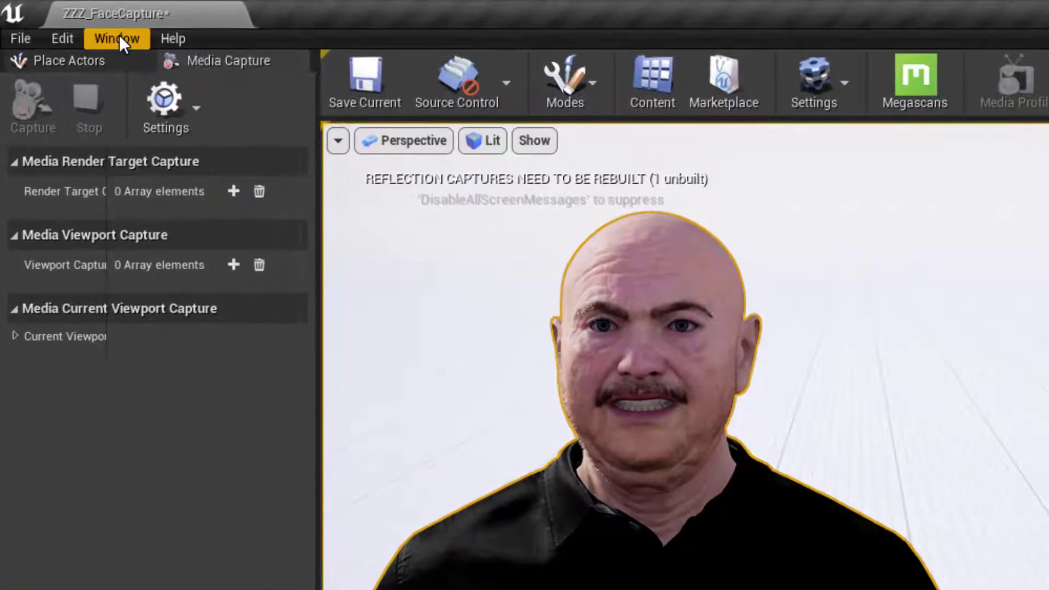
Open Take Recorder via Window > Cinematics and delete the existing BP_Boss01 source
{"action": "left_click", "coordinate": [90, 27]}
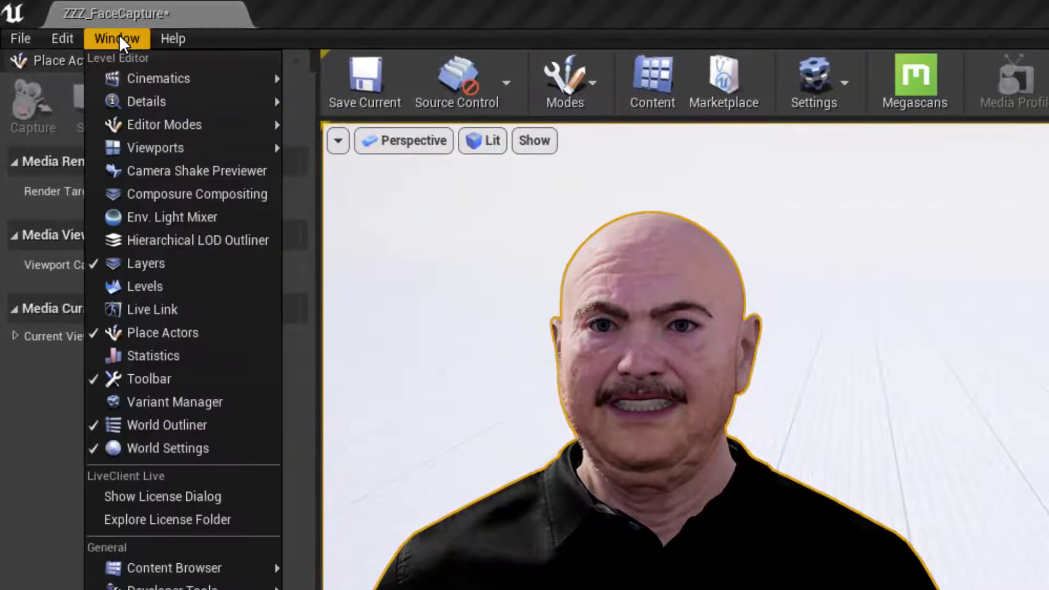
{"action": "mouse_move", "coordinate": [118, 78]}
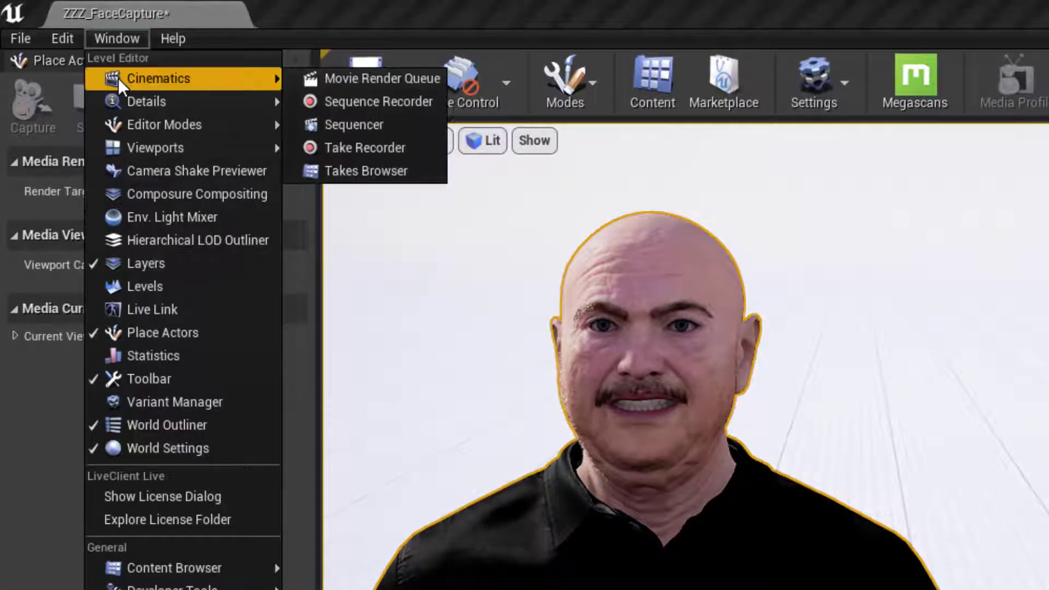
{"action": "left_click", "coordinate": [328, 143]}
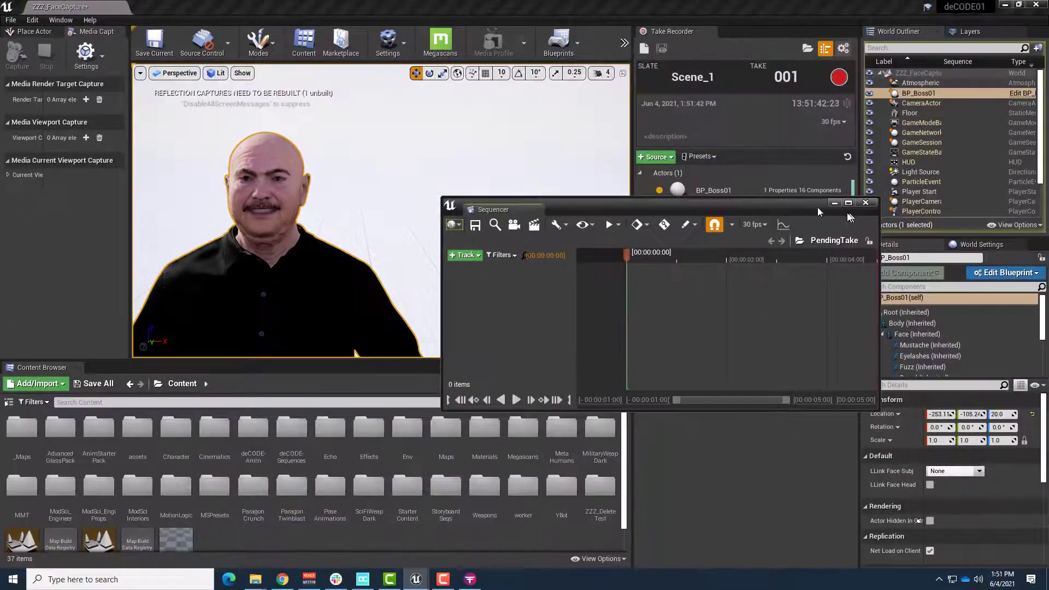
{"action": "left_click_drag", "start_coordinate": [785, 208], "coordinate": [461, 272]}
{"action": "left_click", "coordinate": [706, 193]}
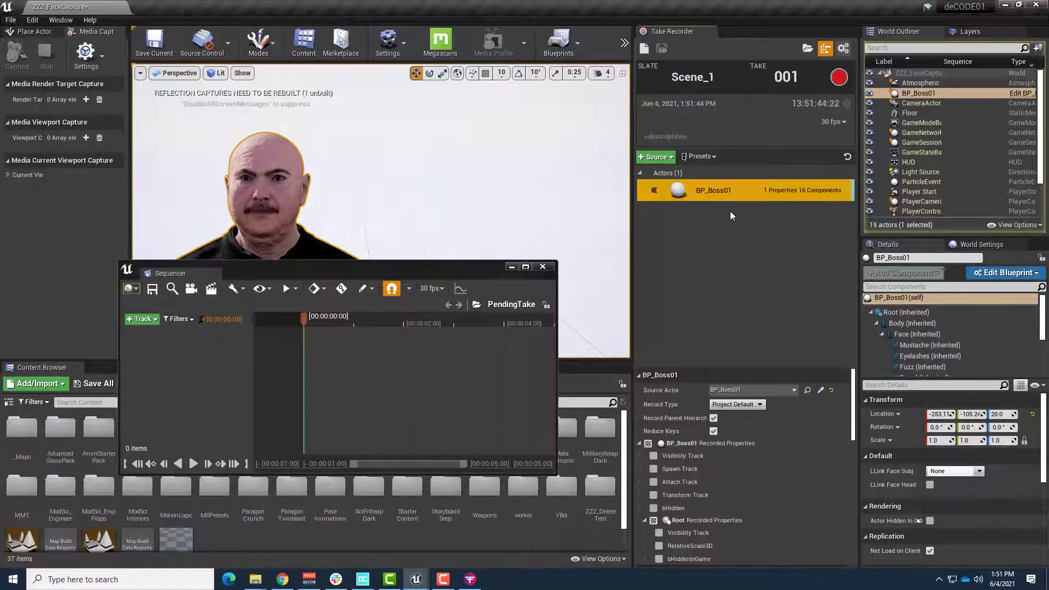
{"action": "key", "text": "Delete"}
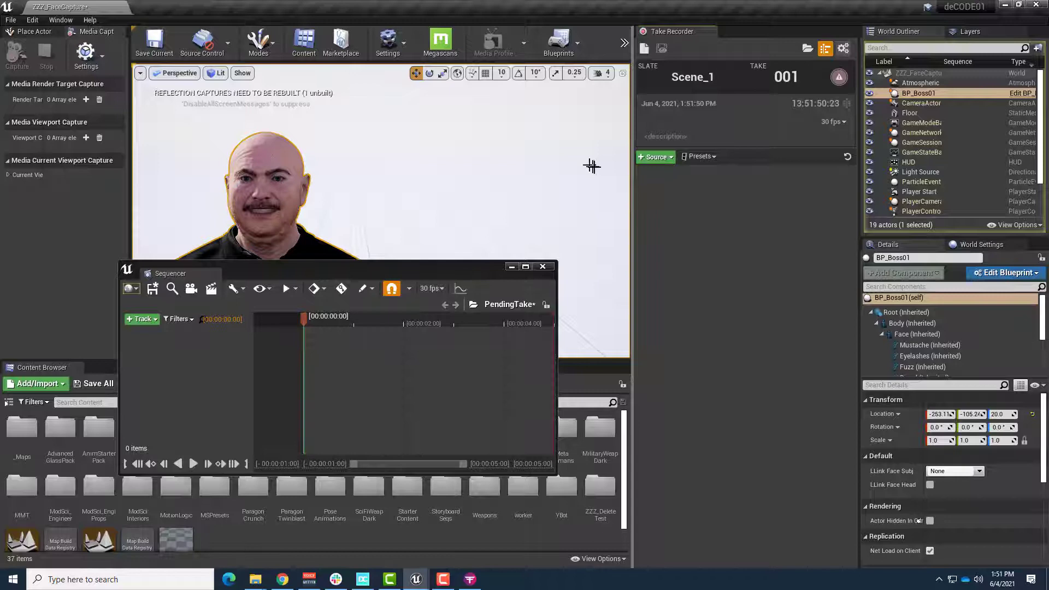
Add BP_Boss01 as a Take Recorder source From Actor and show its recorded properties
{"action": "left_click", "coordinate": [648, 159]}
{"action": "mouse_move", "coordinate": [688, 170]}
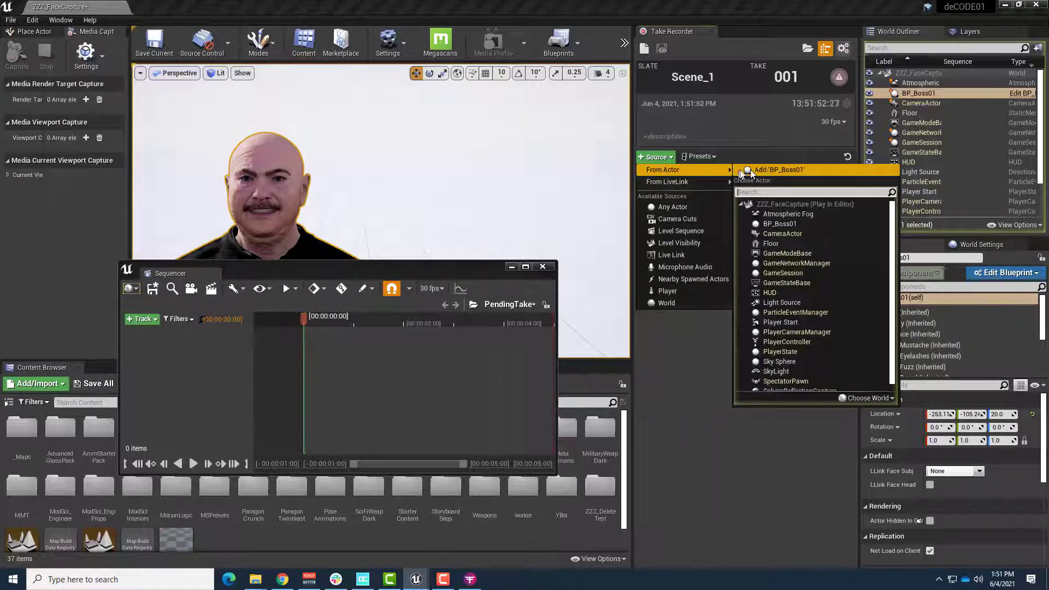
{"action": "left_click", "coordinate": [780, 170]}
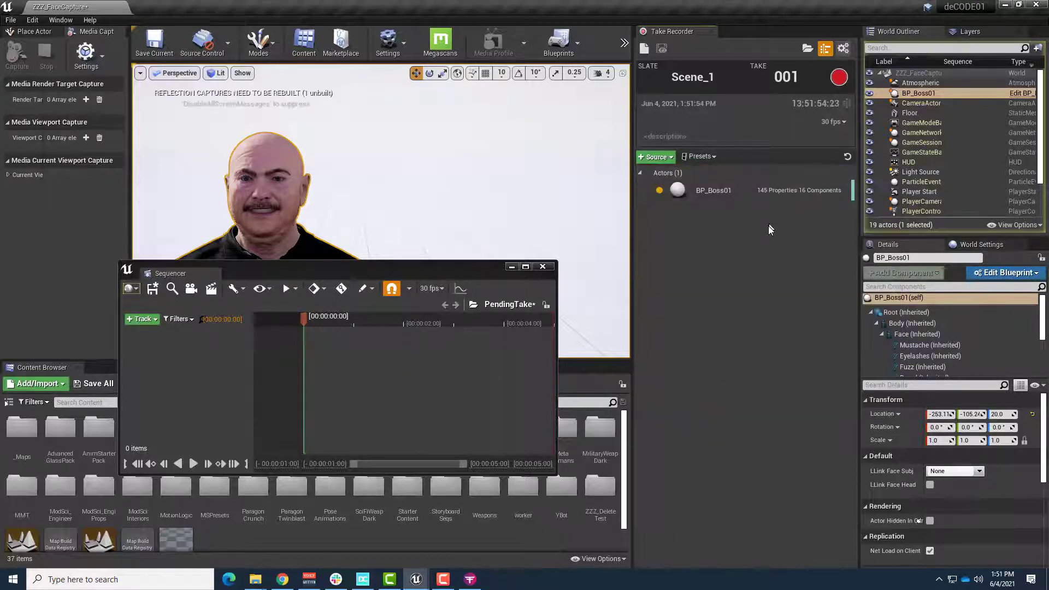
{"action": "left_click", "coordinate": [716, 192]}
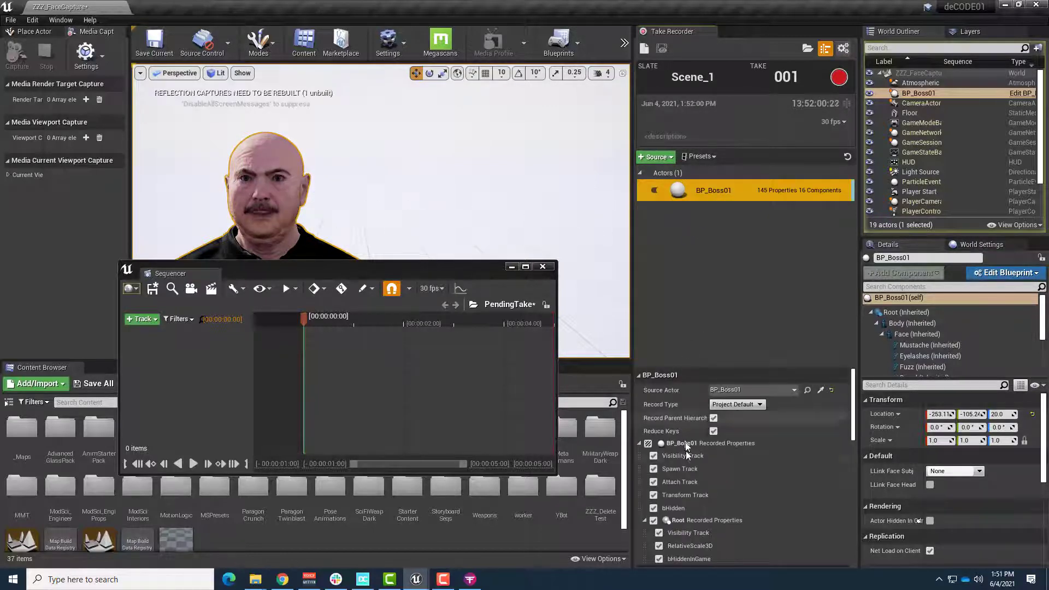
Uncheck all BP_Boss01 recorded properties, then enable only the Face Animation Track
{"action": "left_click_drag", "start_coordinate": [702, 364], "coordinate": [702, 169]}
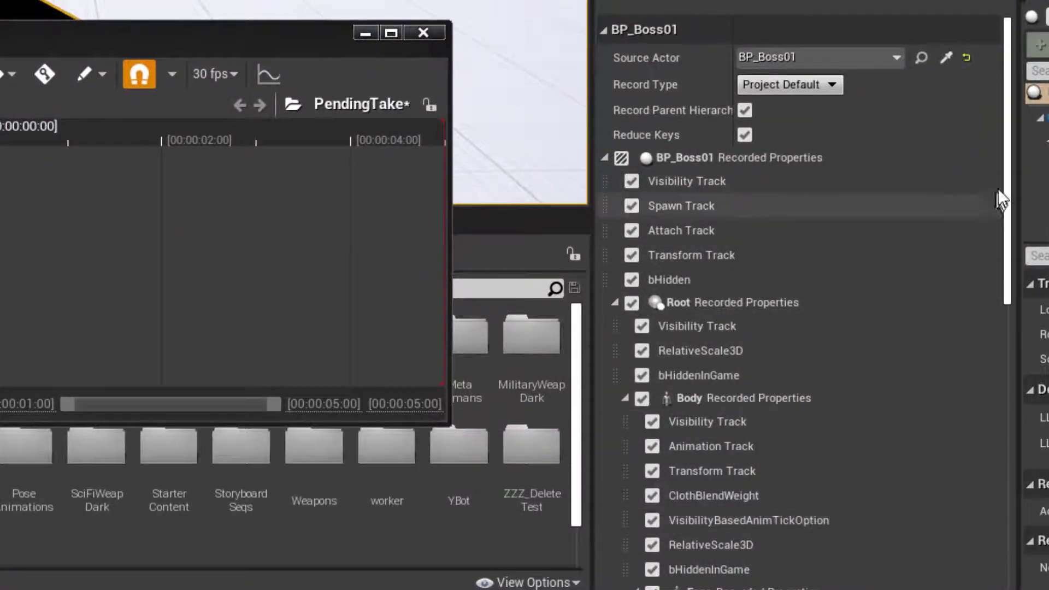
{"action": "left_click_drag", "start_coordinate": [1007, 179], "coordinate": [971, 137]}
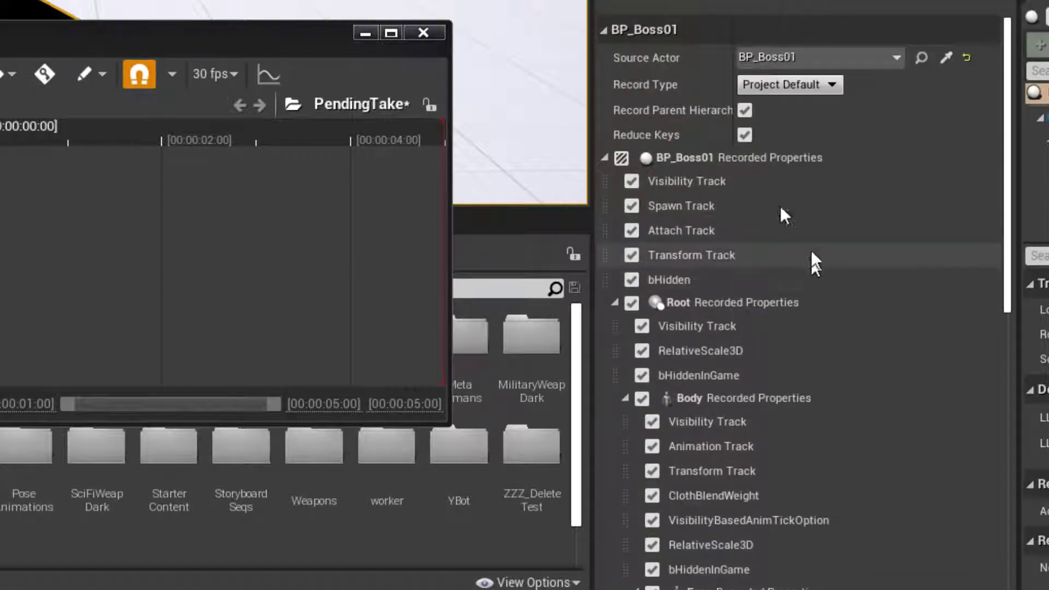
{"action": "left_click", "coordinate": [622, 157]}
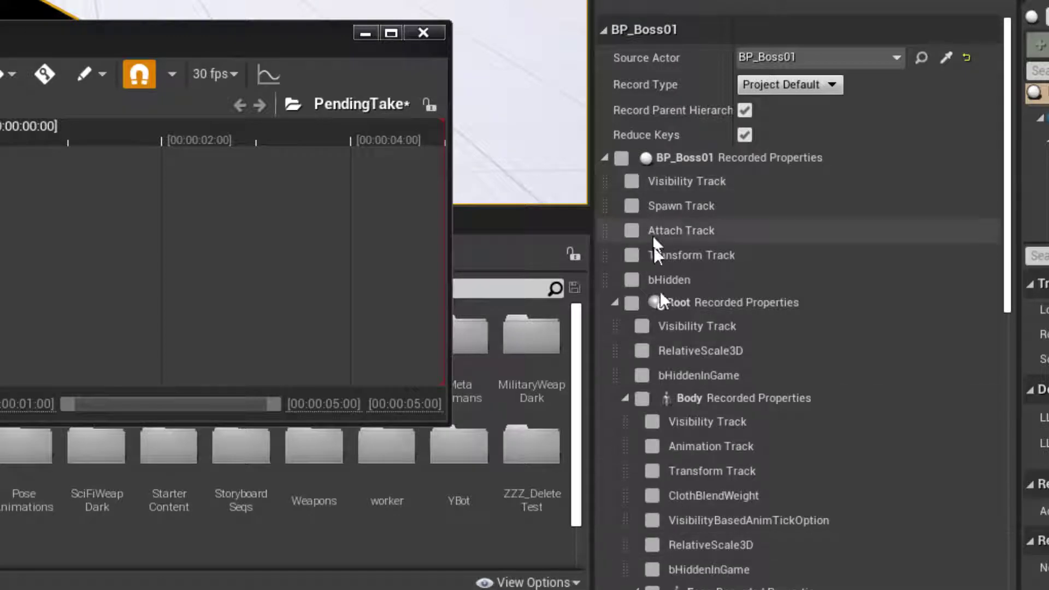
{"action": "scroll", "coordinate": [710, 376], "scroll_direction": "down", "scroll_amount": 2}
{"action": "scroll", "coordinate": [720, 377], "scroll_direction": "down", "scroll_amount": 5}
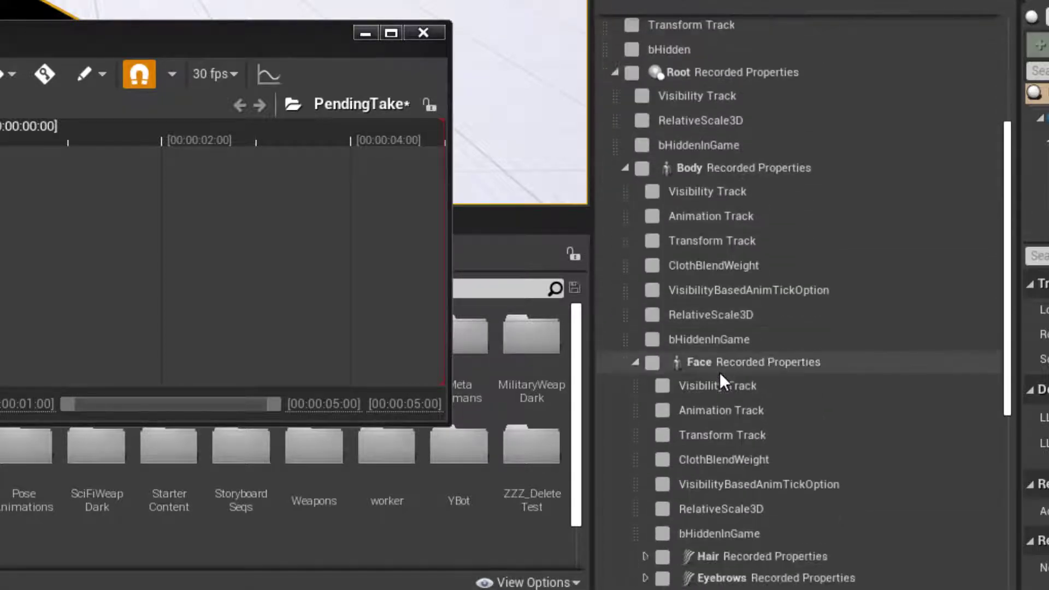
{"action": "left_click", "coordinate": [661, 411]}
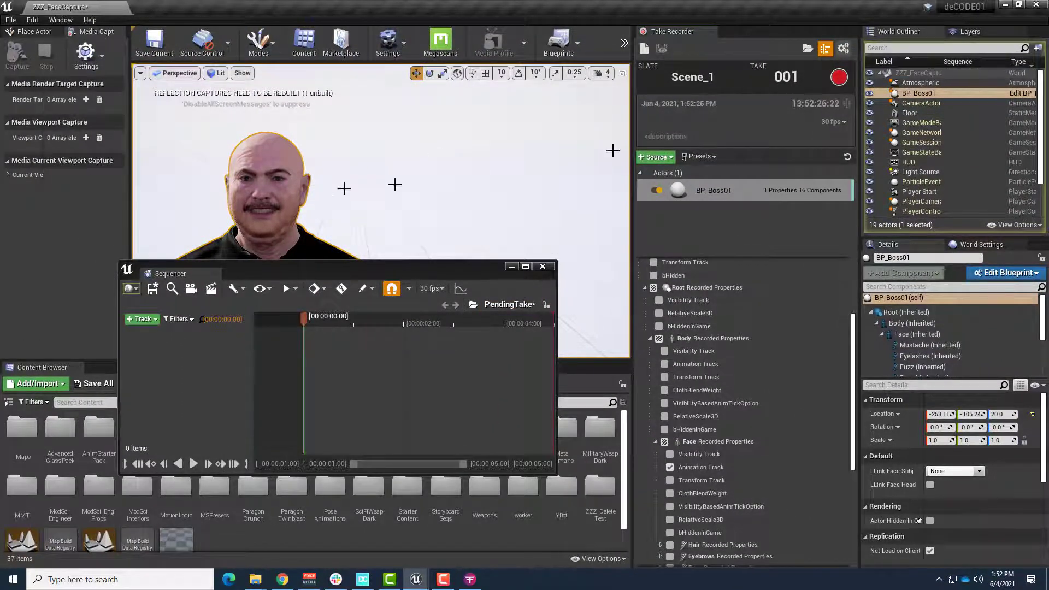
Record a few seconds of BP_Boss01's face as Scene_1 take 001, then stop
{"action": "left_click", "coordinate": [839, 79]}
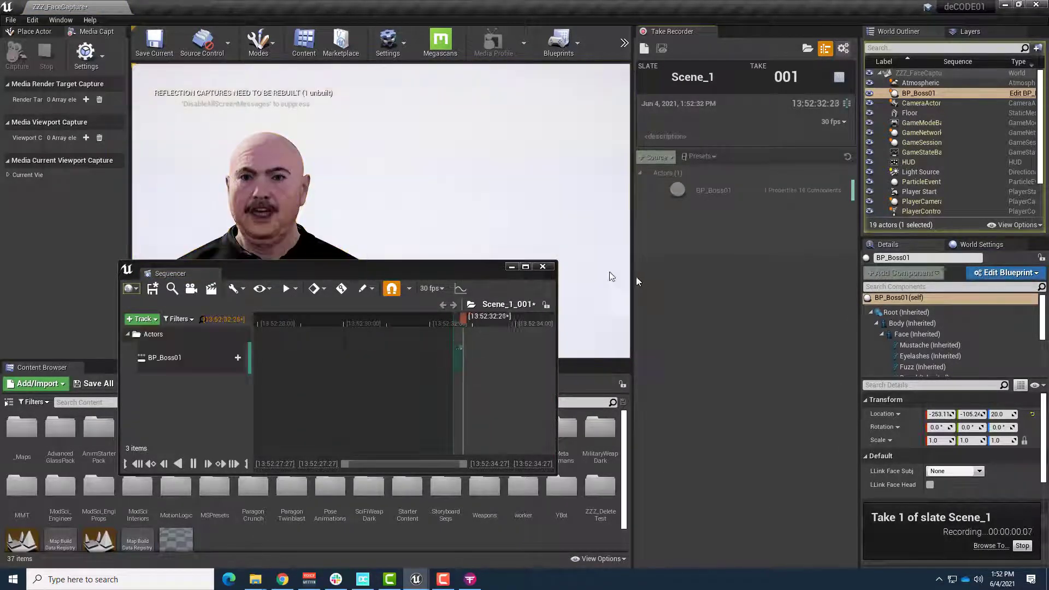
{"action": "left_click", "coordinate": [837, 78]}
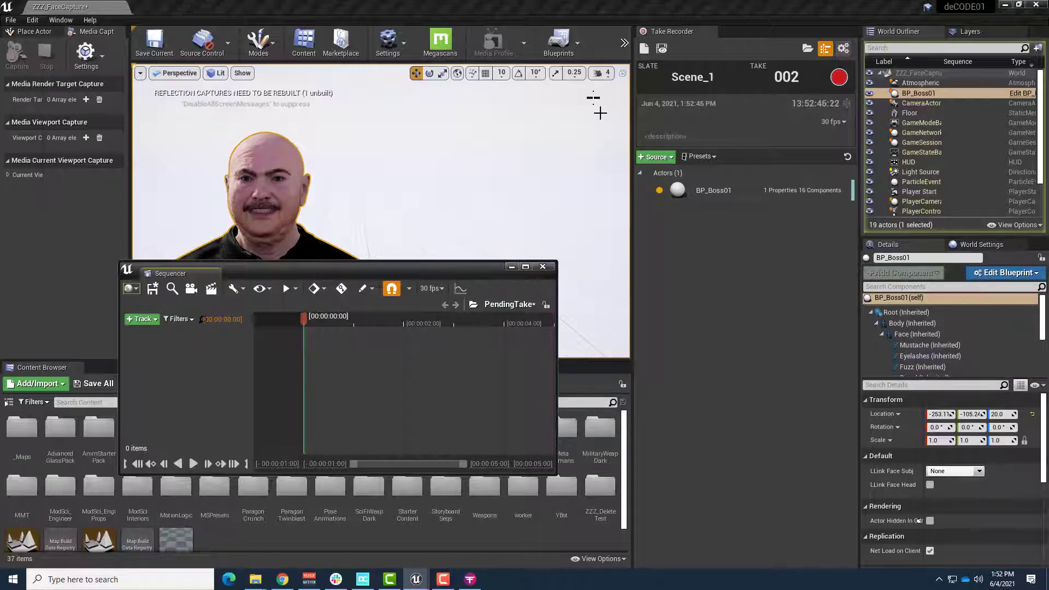
Close Take Recorder and the Sequencer, then stop the Play In Editor session
{"action": "left_click", "coordinate": [711, 32]}
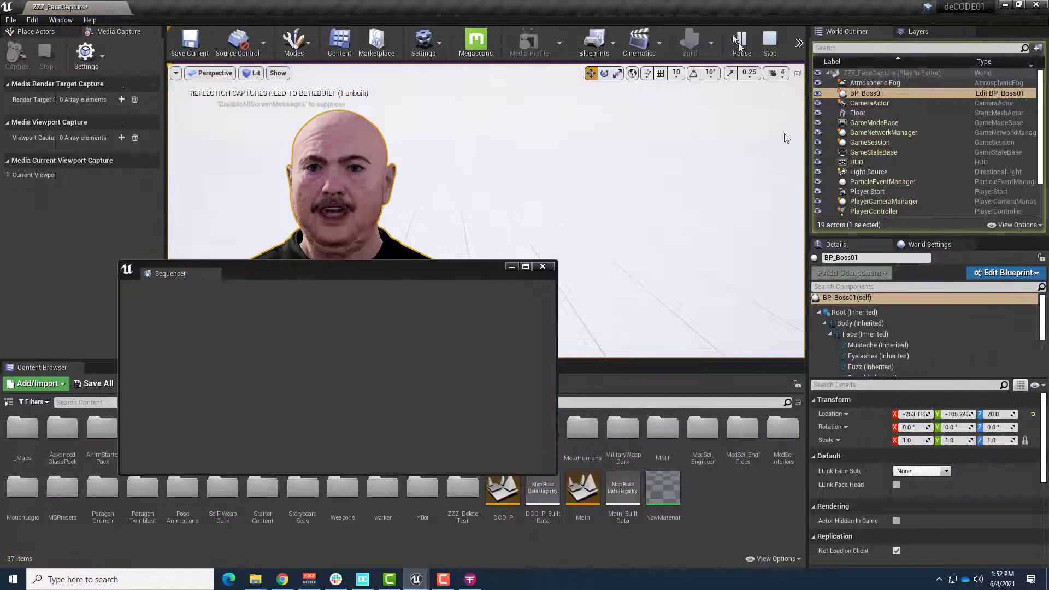
{"action": "left_click", "coordinate": [542, 267]}
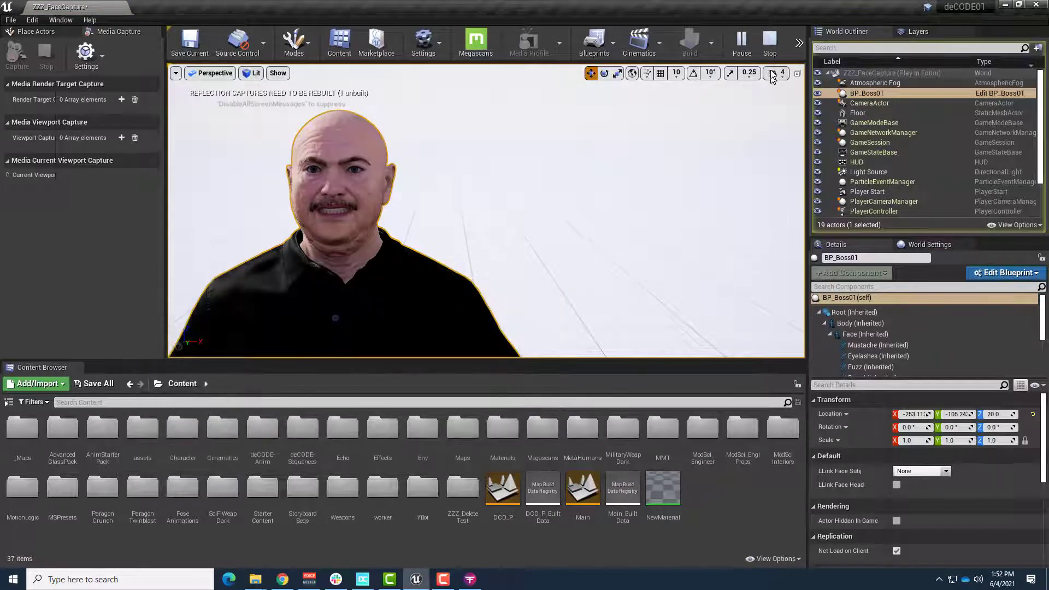
{"action": "left_click", "coordinate": [769, 41]}
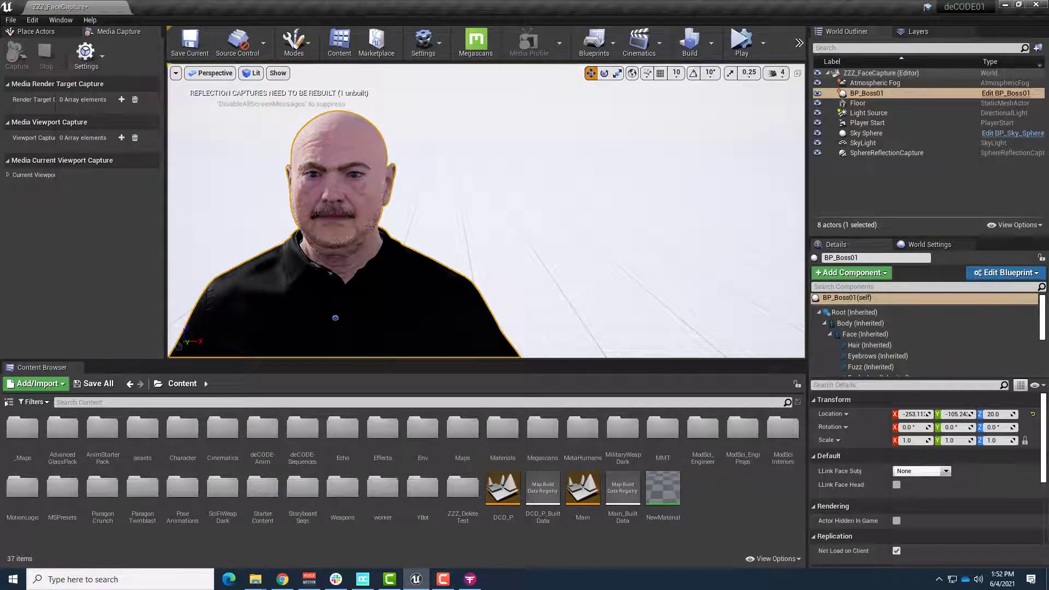
{"action": "key", "text": "alt+Tab"}
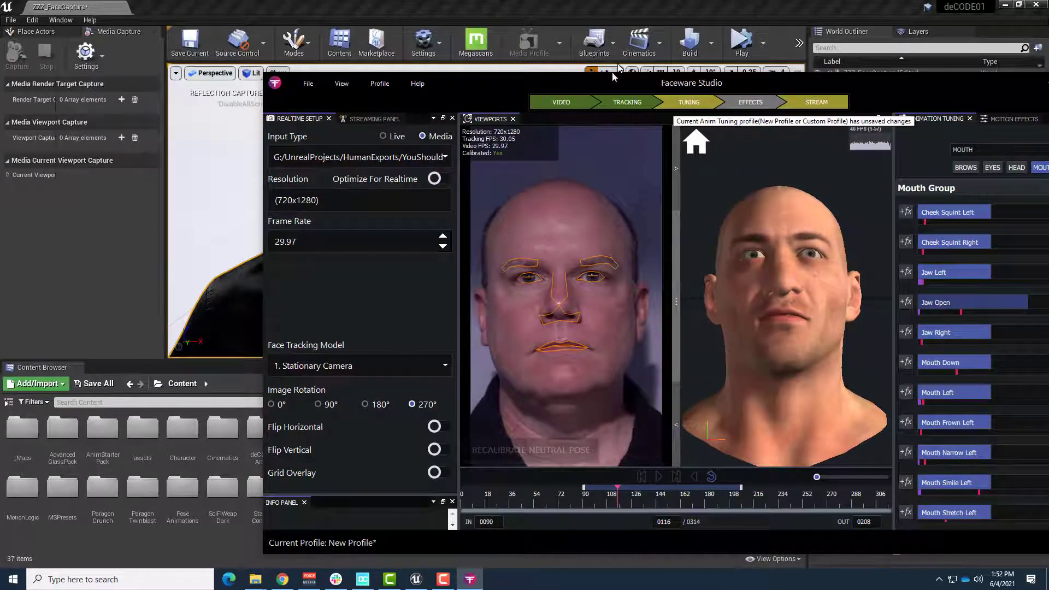
{"action": "key", "text": "alt+Tab"}
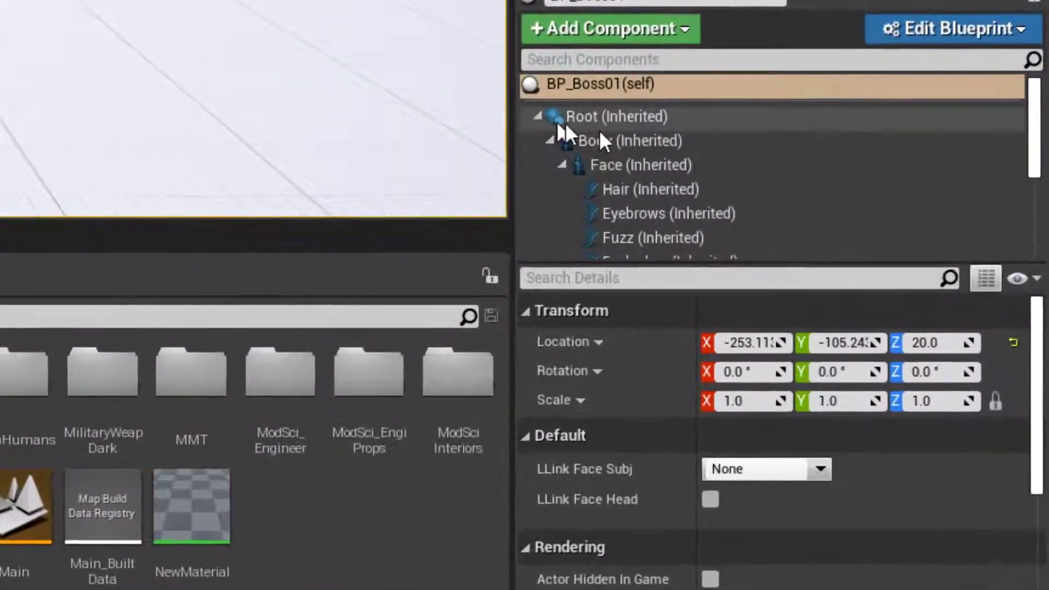
Set the Body component's Animation Mode to Use Animation Asset
{"action": "left_click", "coordinate": [598, 138]}
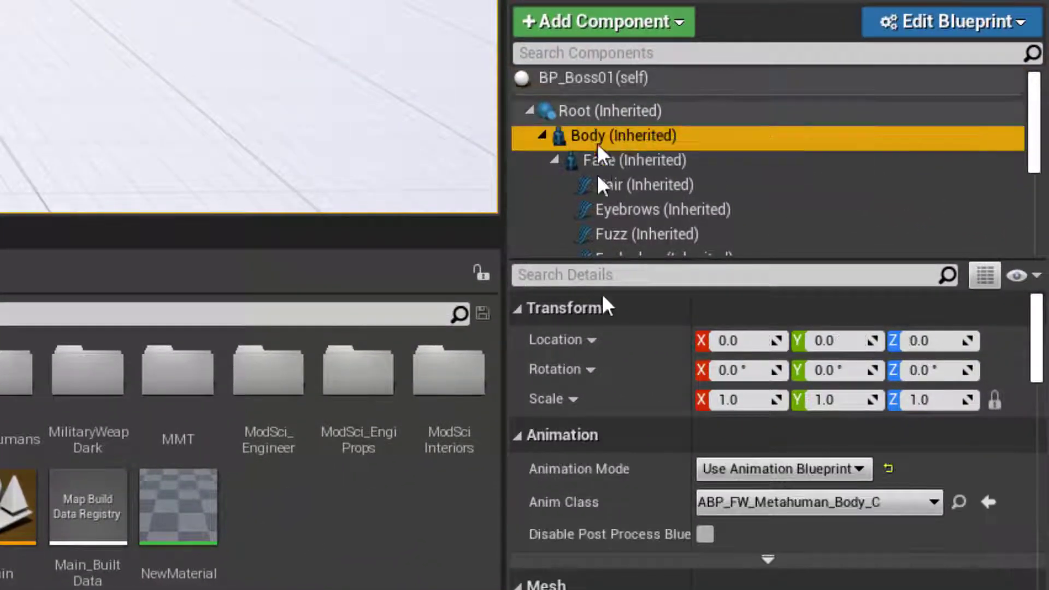
{"action": "left_click", "coordinate": [779, 469]}
{"action": "left_click", "coordinate": [773, 467]}
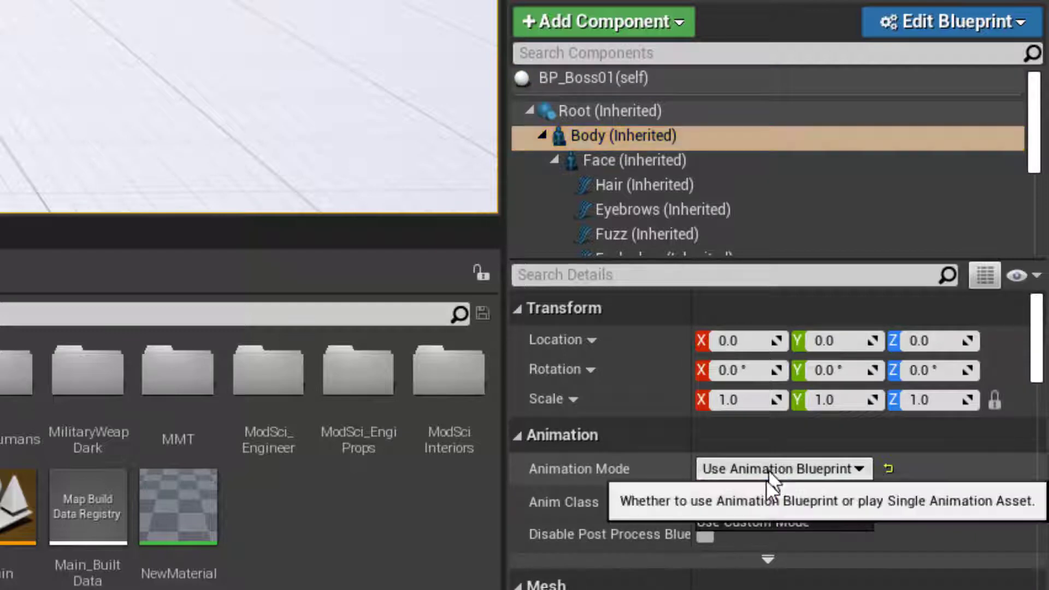
{"action": "left_click", "coordinate": [765, 475]}
{"action": "left_click", "coordinate": [762, 504]}
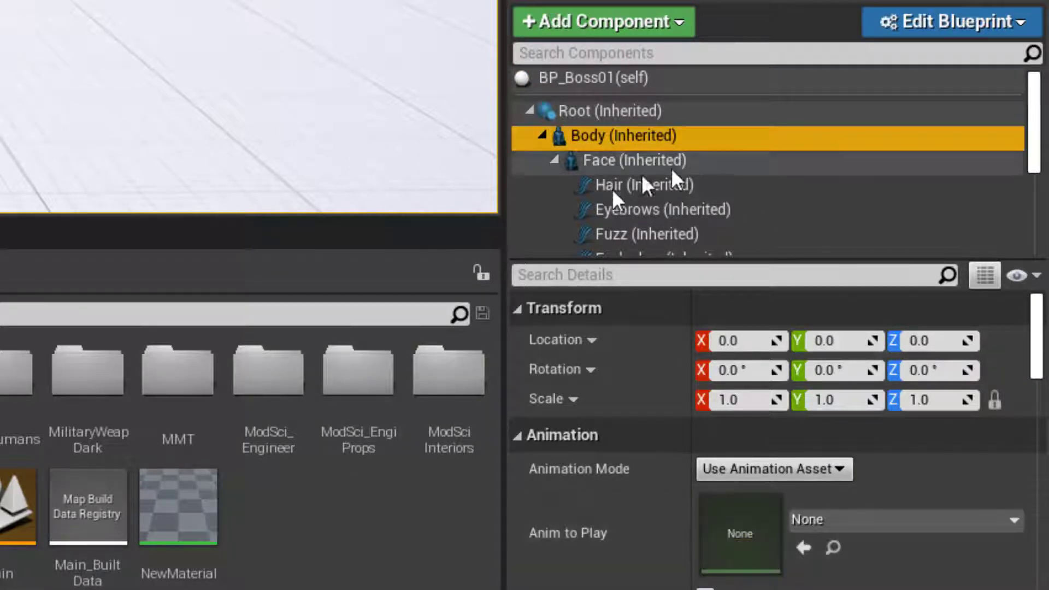
Set the Face component's Anim Class to Face_AnimBP, then reselect BP_Boss01 in the level
{"action": "left_click", "coordinate": [613, 164]}
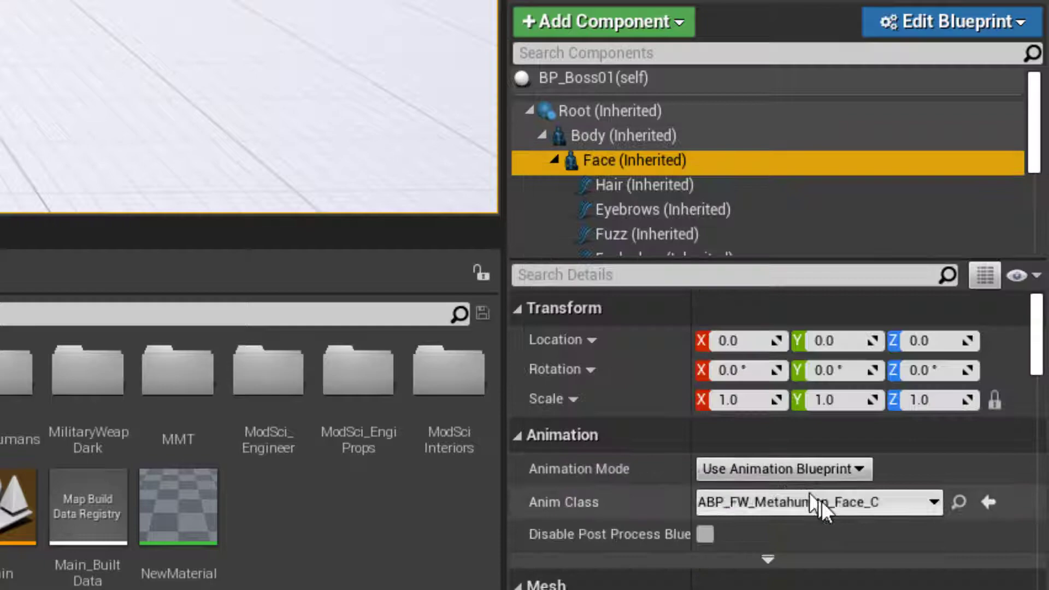
{"action": "left_click", "coordinate": [812, 501]}
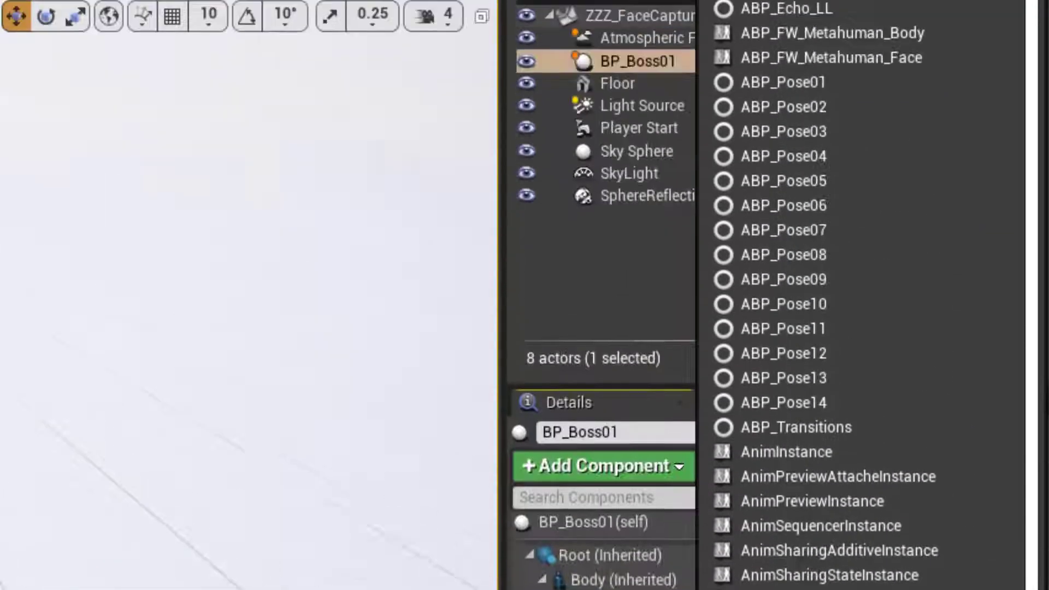
{"action": "type", "text": "f"}
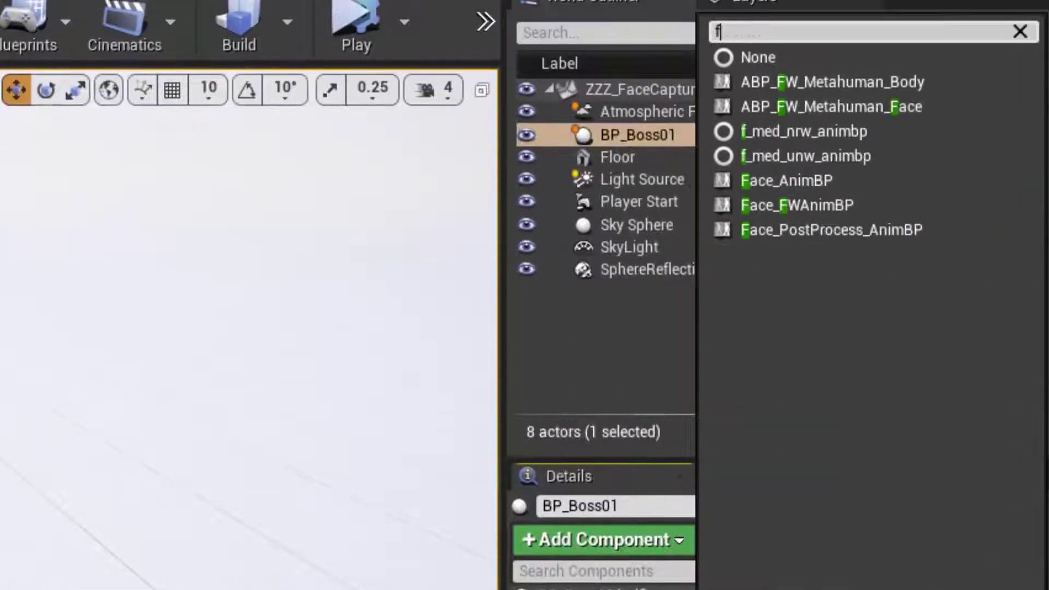
{"action": "type", "text": "ace"}
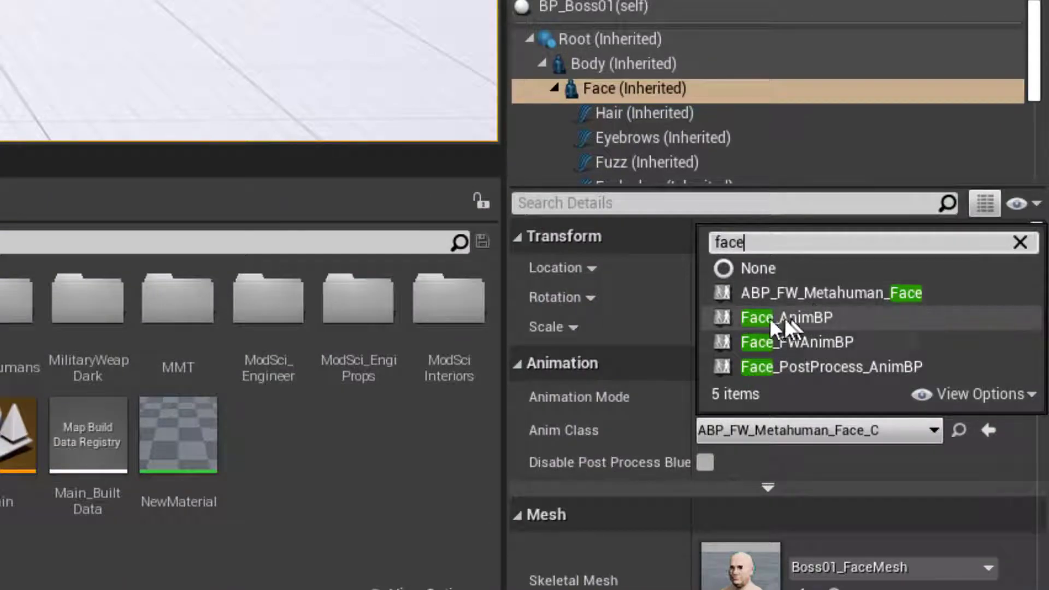
{"action": "left_click", "coordinate": [790, 318]}
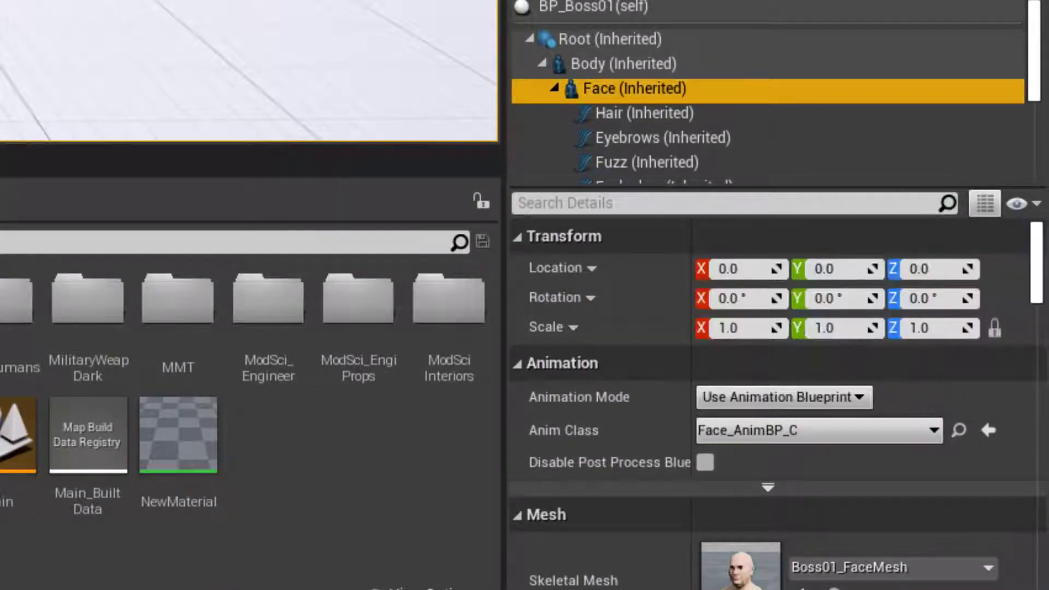
{"action": "left_click", "coordinate": [0, 0]}
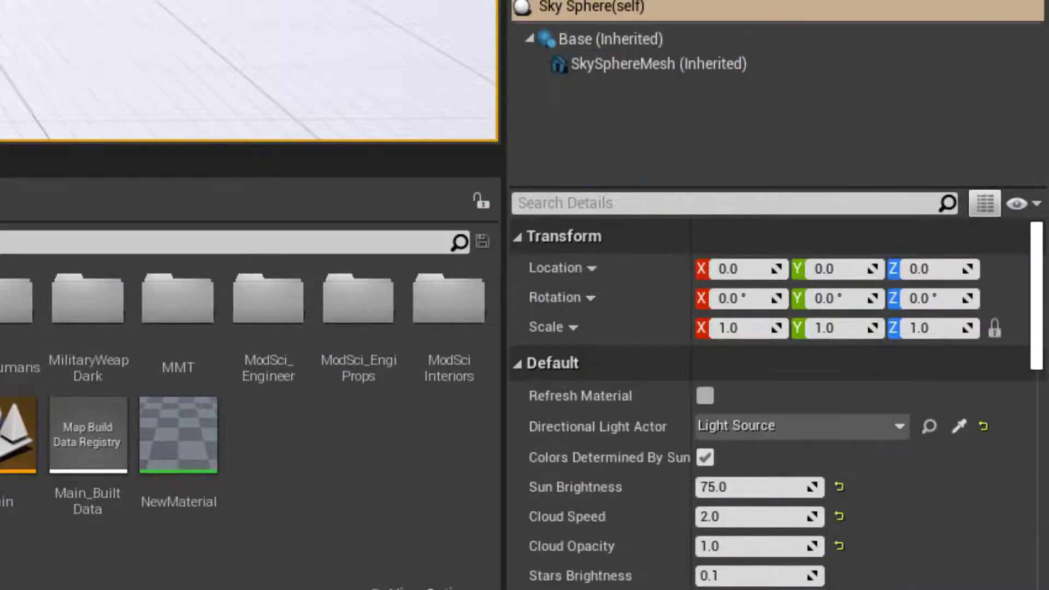
{"action": "left_click", "coordinate": [0, 0]}
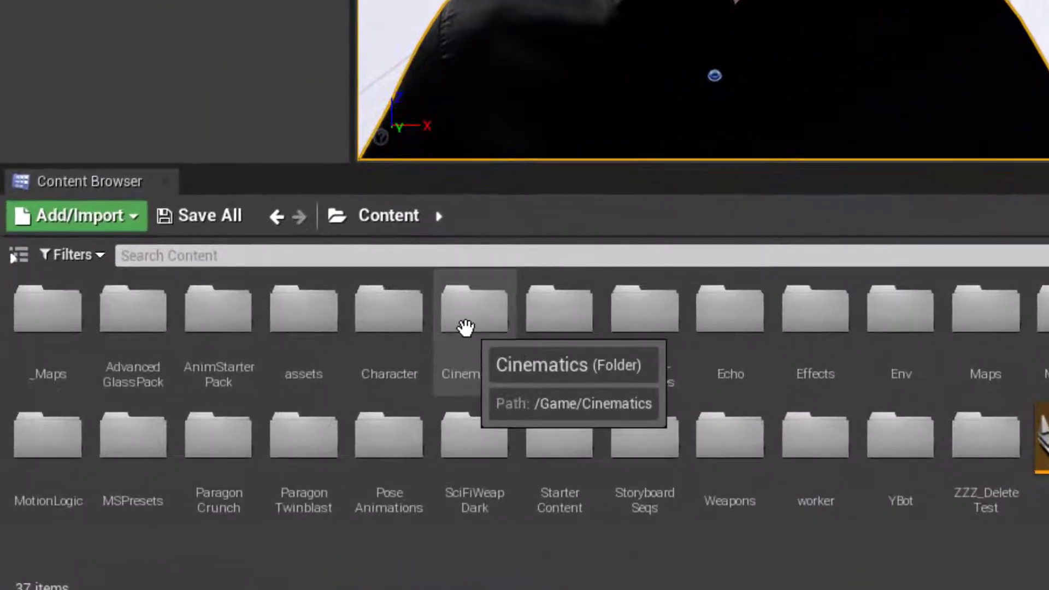
Open BP_Boss01_Scene_1_001 from Cinematics > Takes > 2021-06-04 > Scene_1_001_Subscenes > Animation
{"action": "double_click", "coordinate": [465, 328]}
{"action": "double_click", "coordinate": [59, 330]}
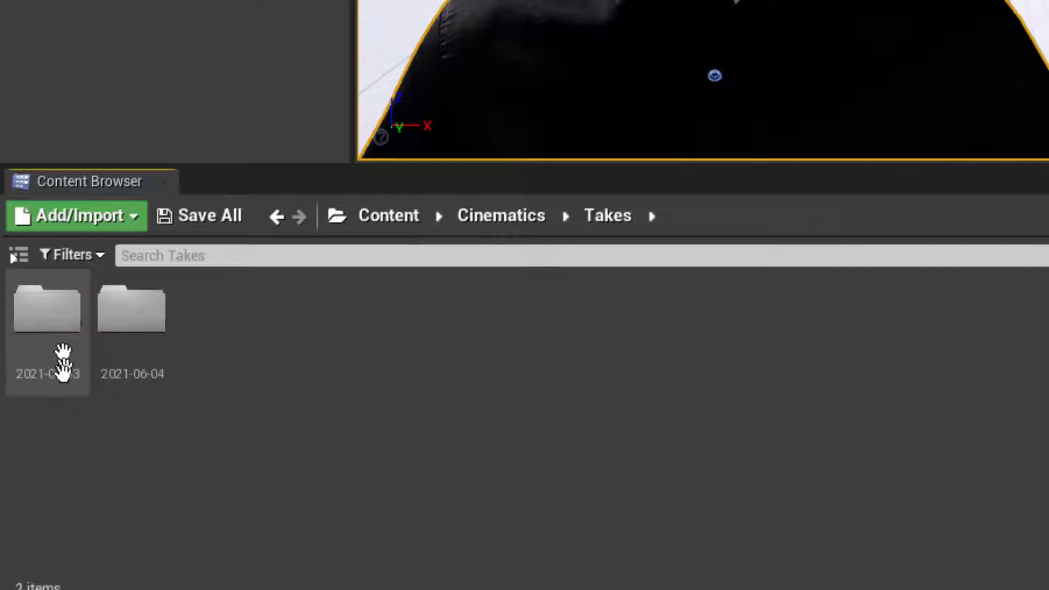
{"action": "double_click", "coordinate": [139, 323]}
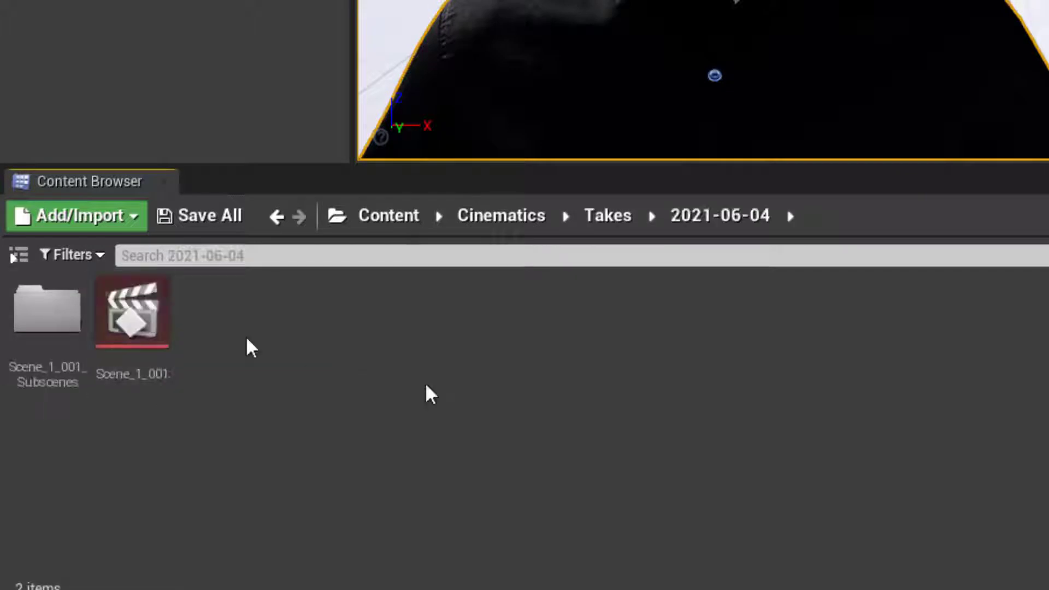
{"action": "double_click", "coordinate": [65, 315]}
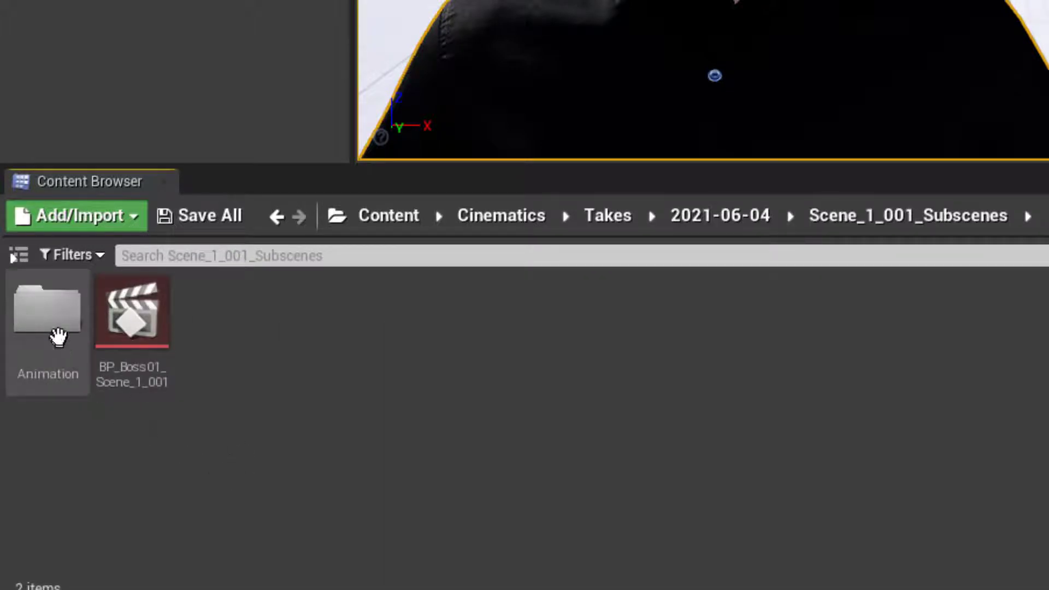
{"action": "double_click", "coordinate": [52, 328]}
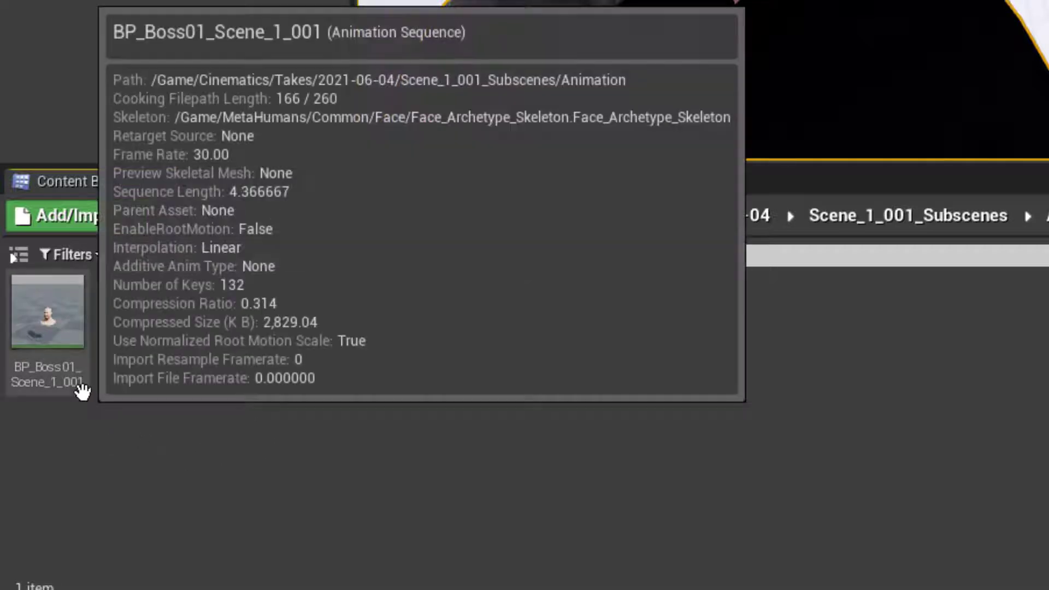
{"action": "double_click", "coordinate": [49, 314]}
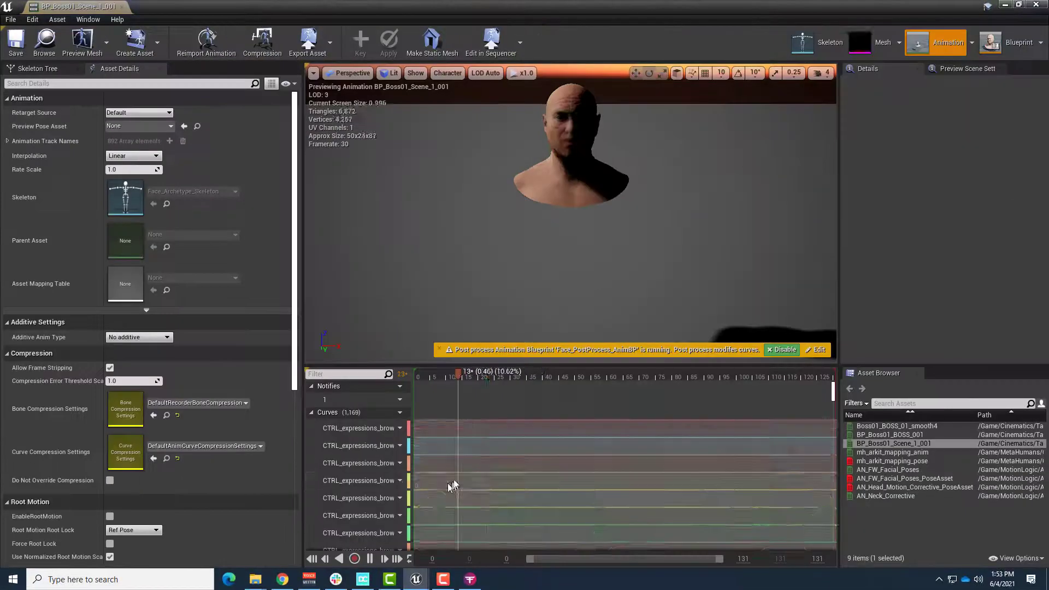
Orbit the animation preview to view the playing head in profile
{"action": "left_click_drag", "start_coordinate": [522, 252], "coordinate": [565, 126]}
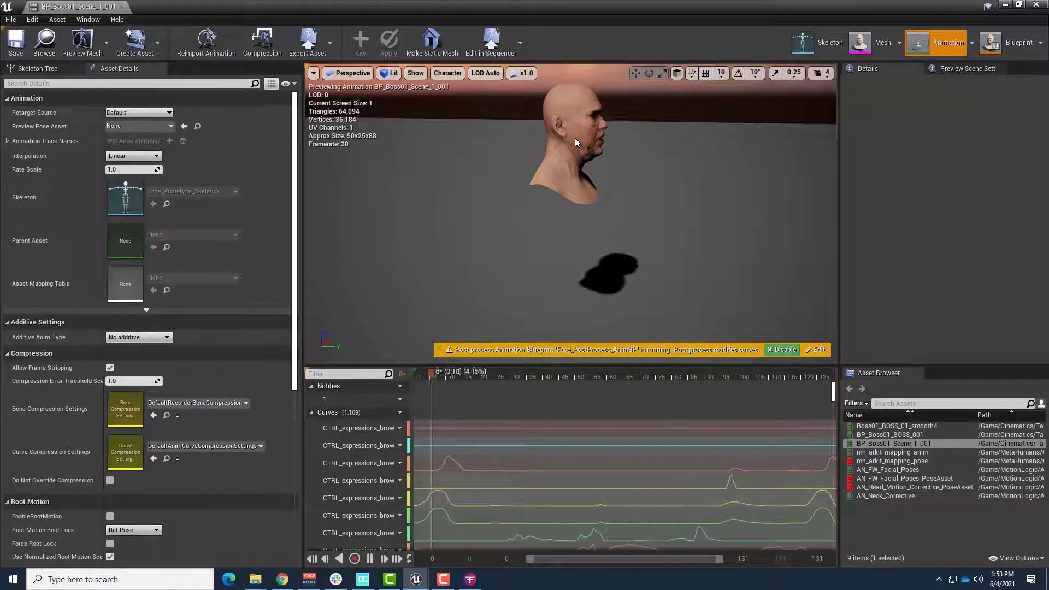